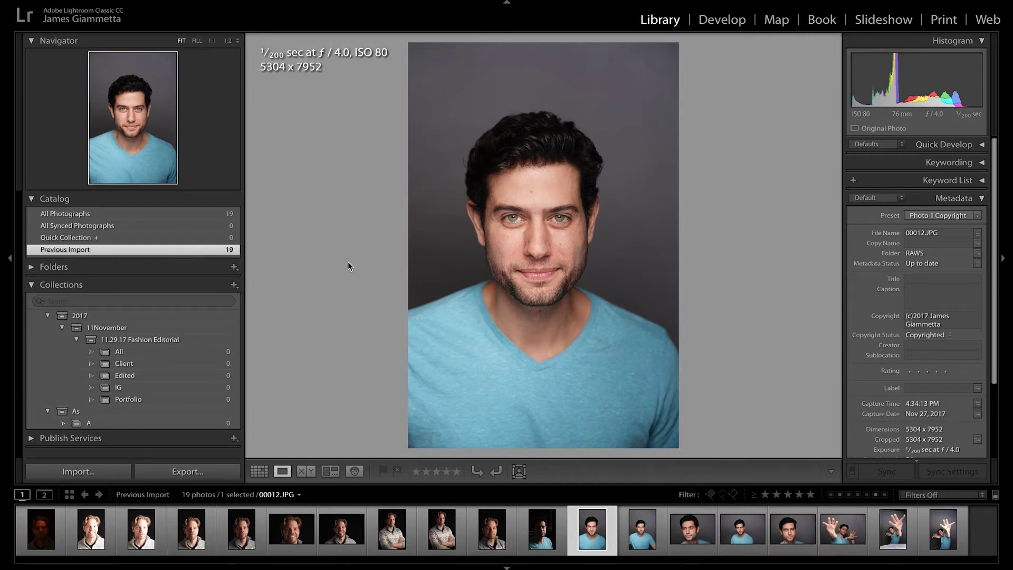
- Add all the photos of the previous import to the All collection in the 11.29.17 Fashion Editorial set
key("ctrl+a")
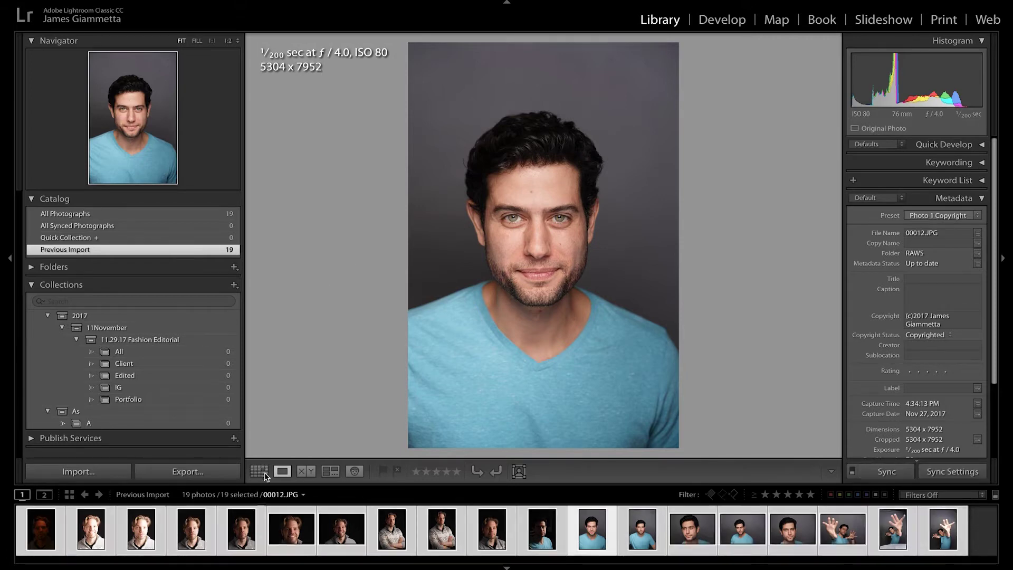
left_click_drag(240, 529, 159, 353)
- Rename the 11.29.17 Fashion Editorial collection set to 11.29.17 Sony A7R III Test
left_click(159, 339)
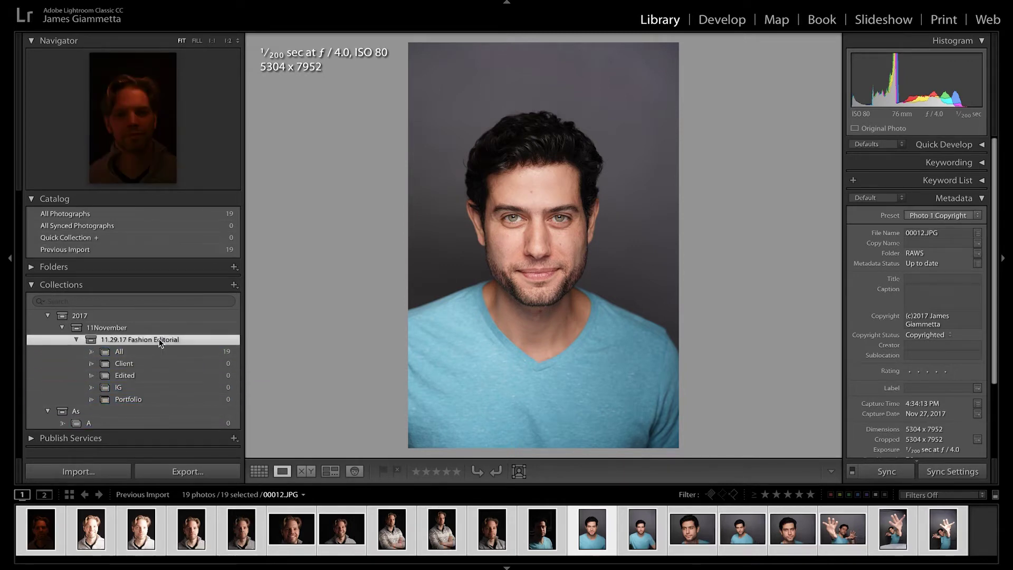
right_click(159, 339)
left_click(191, 385)
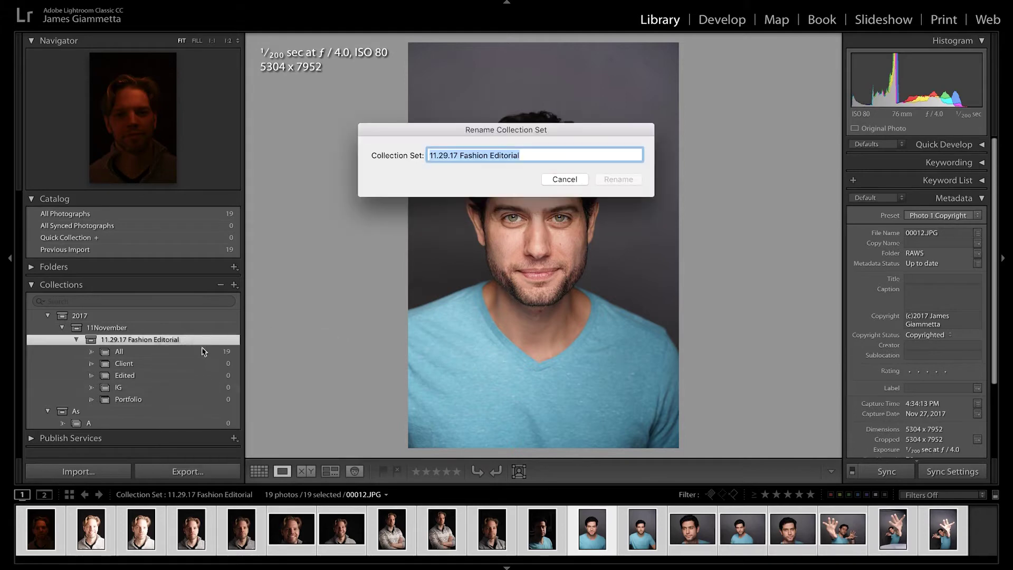
left_click(535, 156)
key("BackSpace")
key("BackSpace")
key("BackSpace")
key("BackSpace")
key("BackSpace")
key("BackSpace")
key("BackSpace")
key("BackSpace")
key("BackSpace")
key("BackSpace")
key("BackSpace")
key("BackSpace")
key("BackSpace")
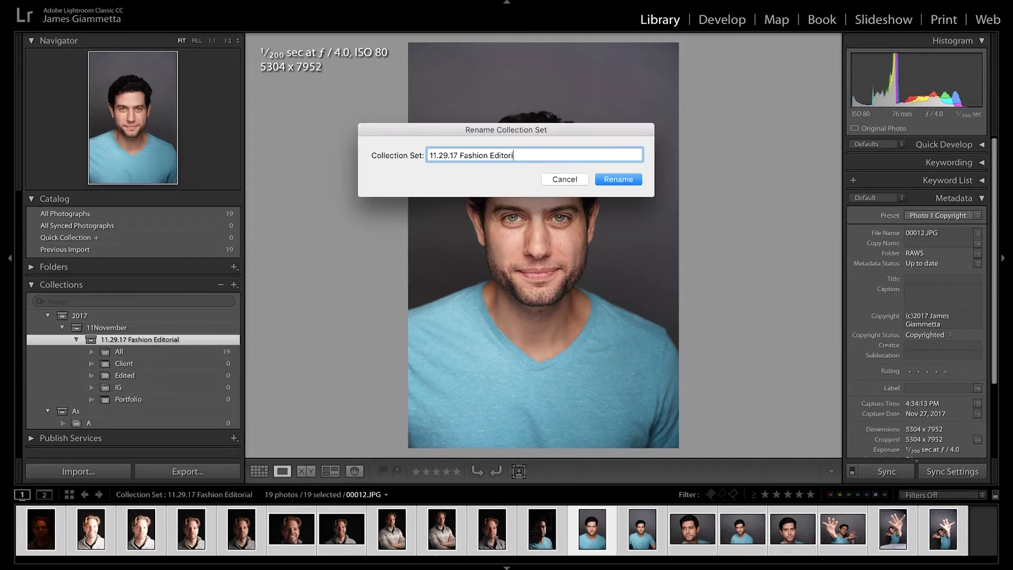
key("BackSpace")
key("BackSpace")
key("BackSpace")
key("BackSpace")
type("Sony A7R III Test")
left_click(635, 182)
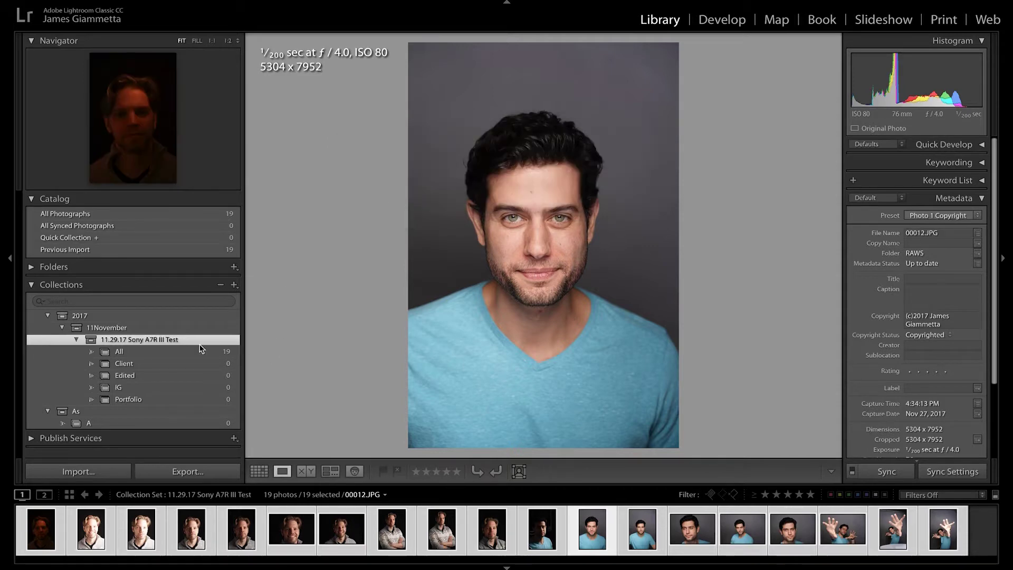
- Open the All collection with only its first photo, 00001.JPG, selected and switch the library filter to No Filter
left_click(225, 352)
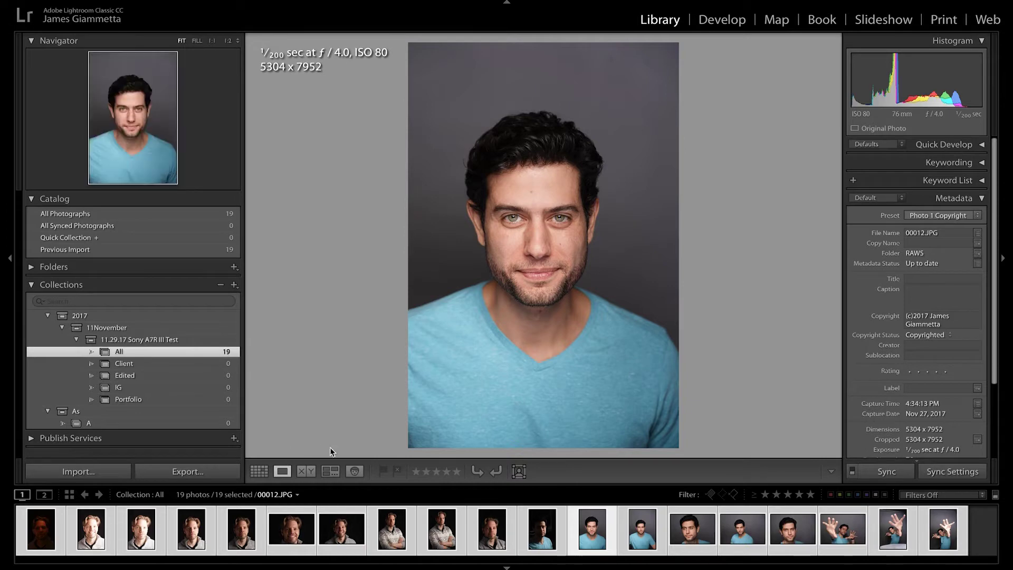
key("ctrl+d")
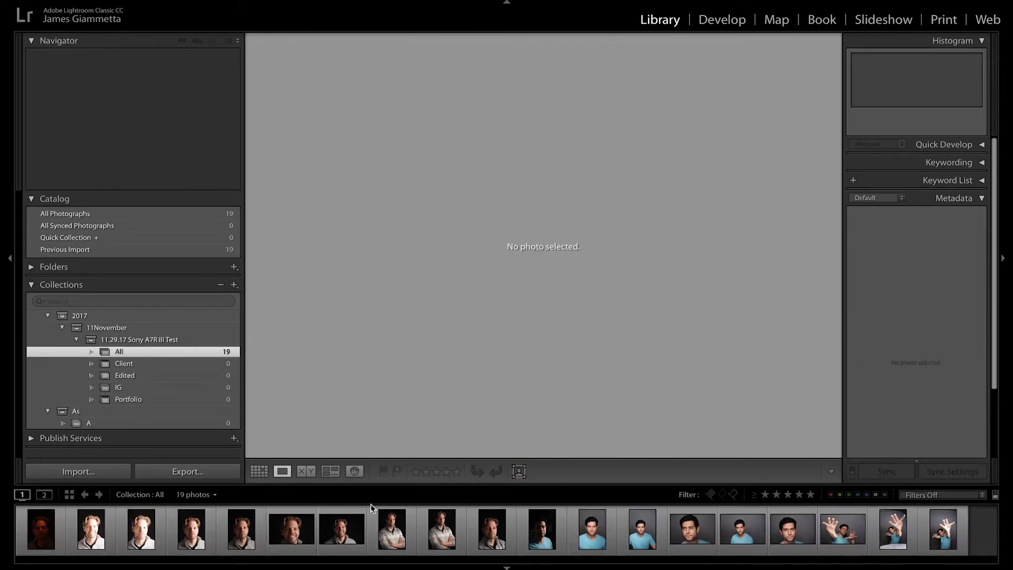
left_click(24, 536)
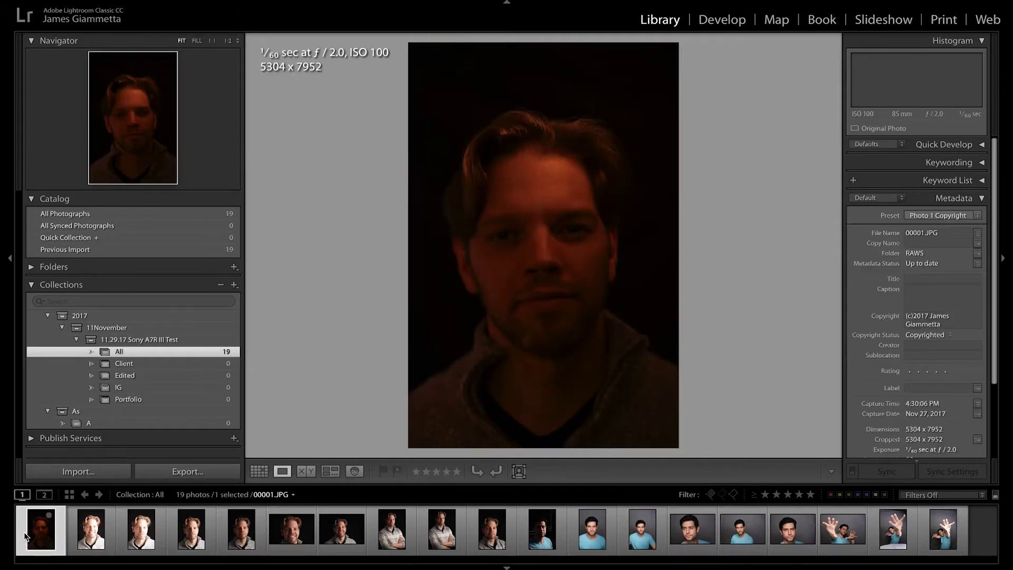
key("0")
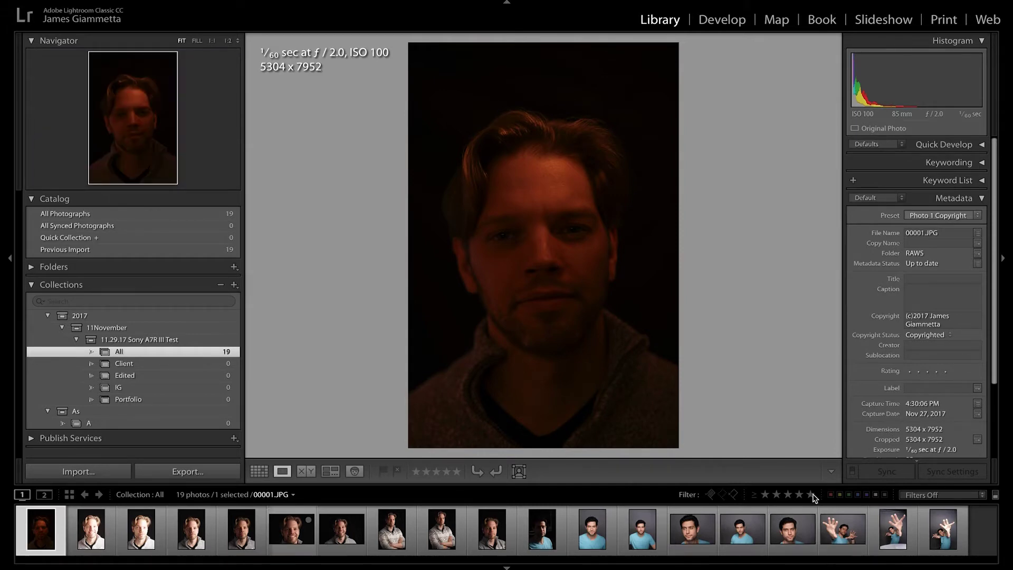
key("ctrl+l")
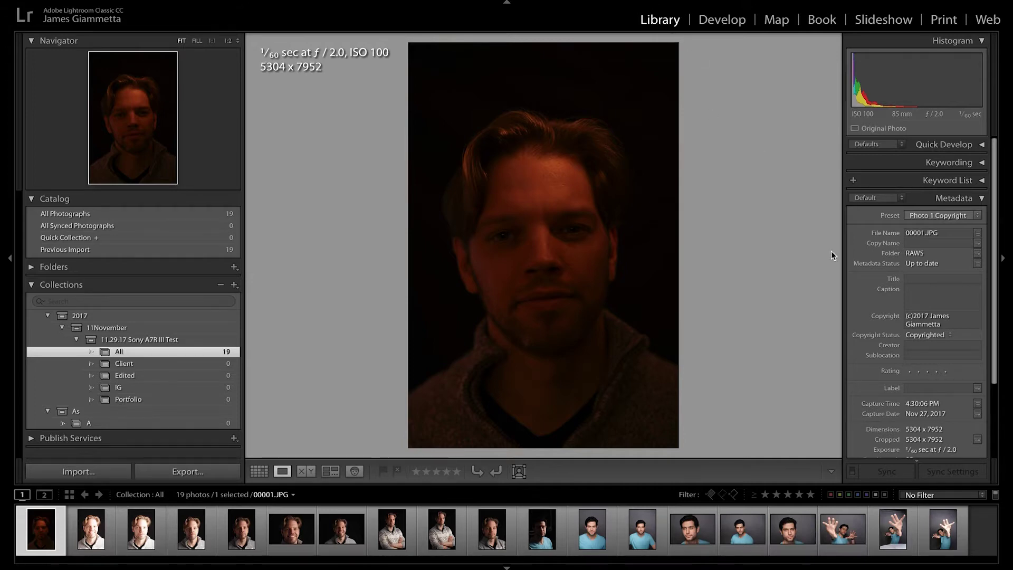
- Try out the star ratings from one to five on 00001.JPG and clear the rating
key("1")
key("2")
key("3")
key("4")
key("5")
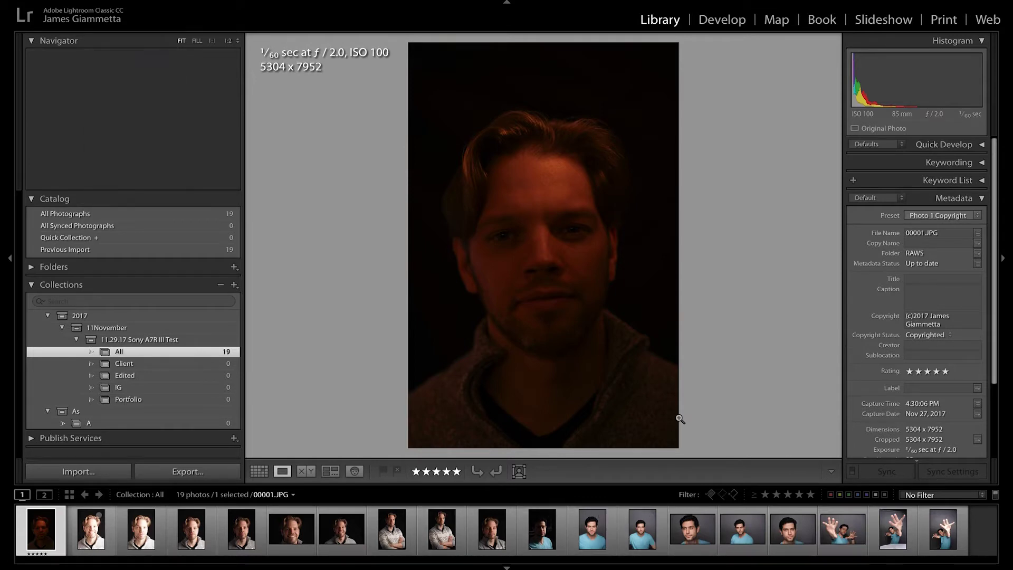
key("0")
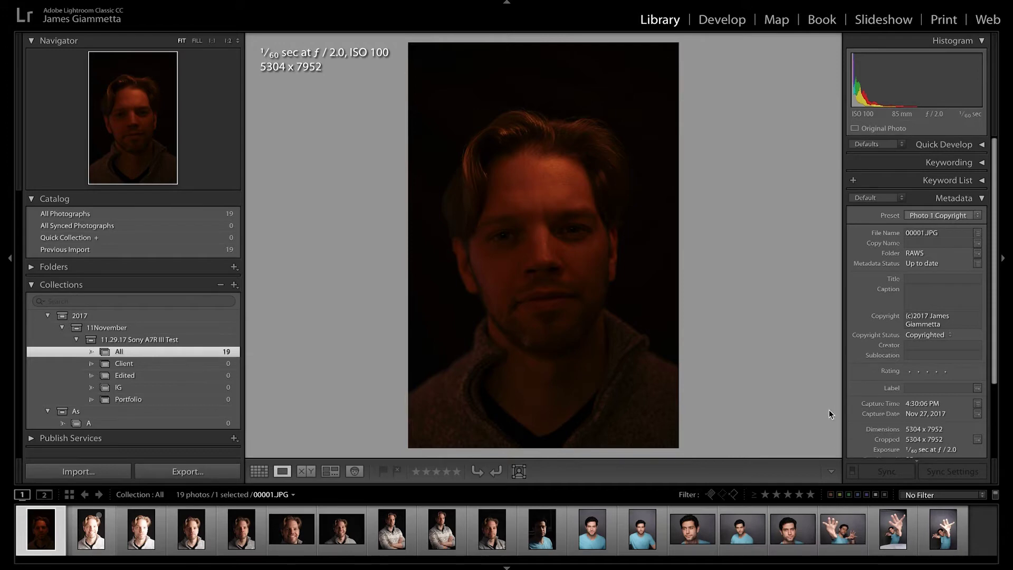
- Cycle 00001.JPG through the color labels, ending on Blue
key("6")
key("7")
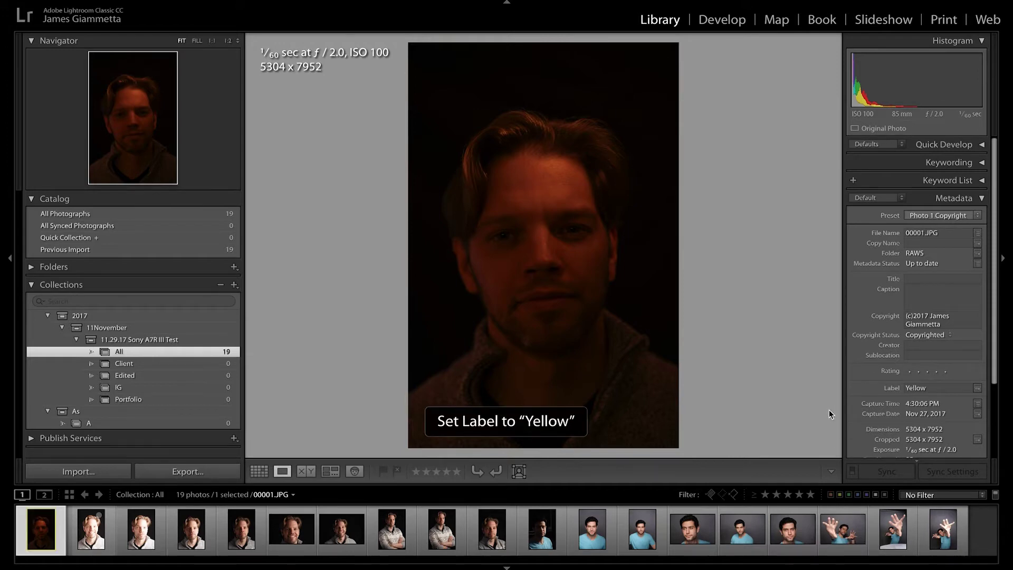
key("8")
key("9")
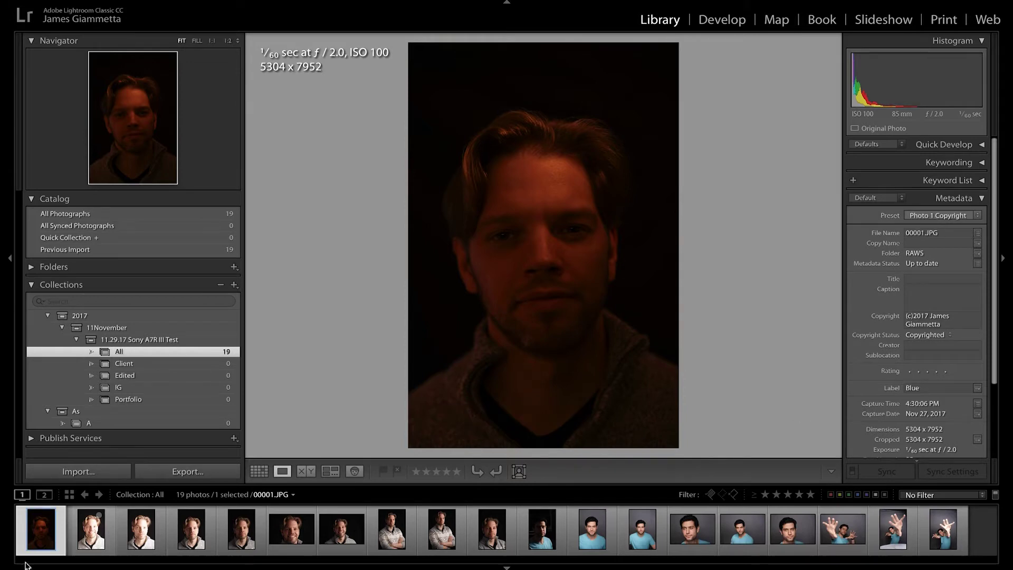
- Deselect 00001.JPG to examine how its color label looks in the filmstrip, and select it again
left_click(37, 542, "ctrl")
left_click(40, 537, "ctrl")
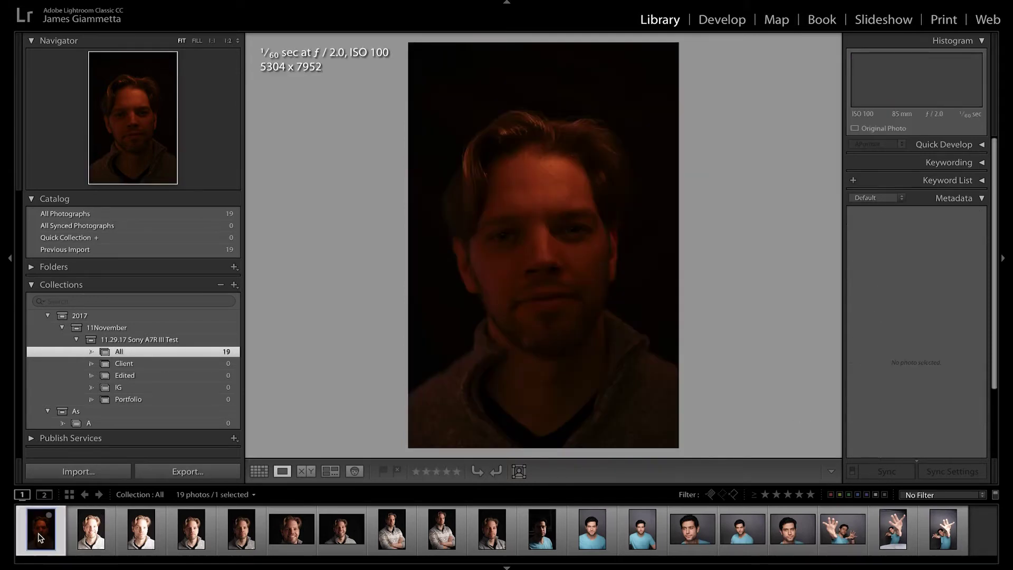
left_click(31, 533, "ctrl")
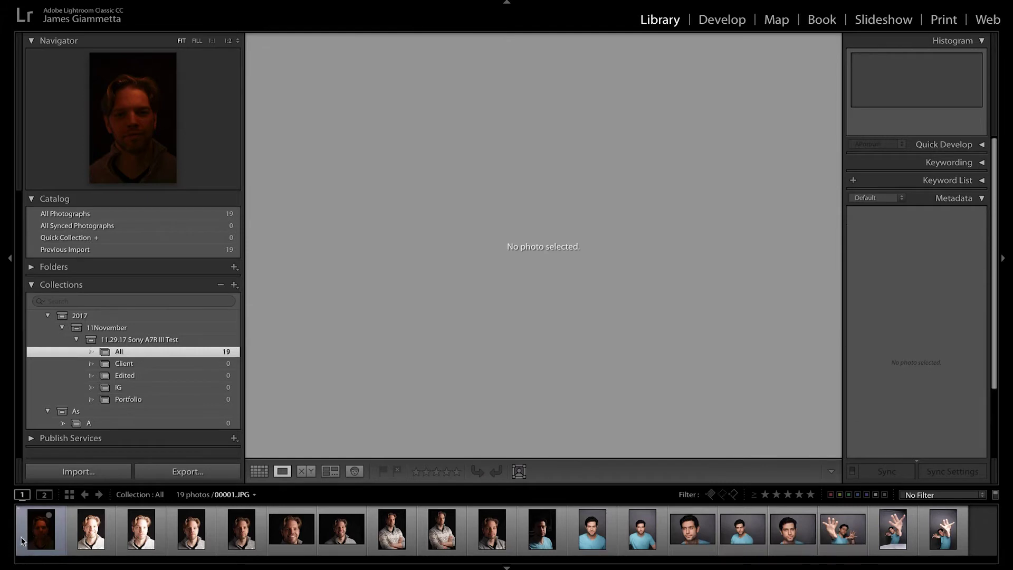
left_click(28, 542, "ctrl")
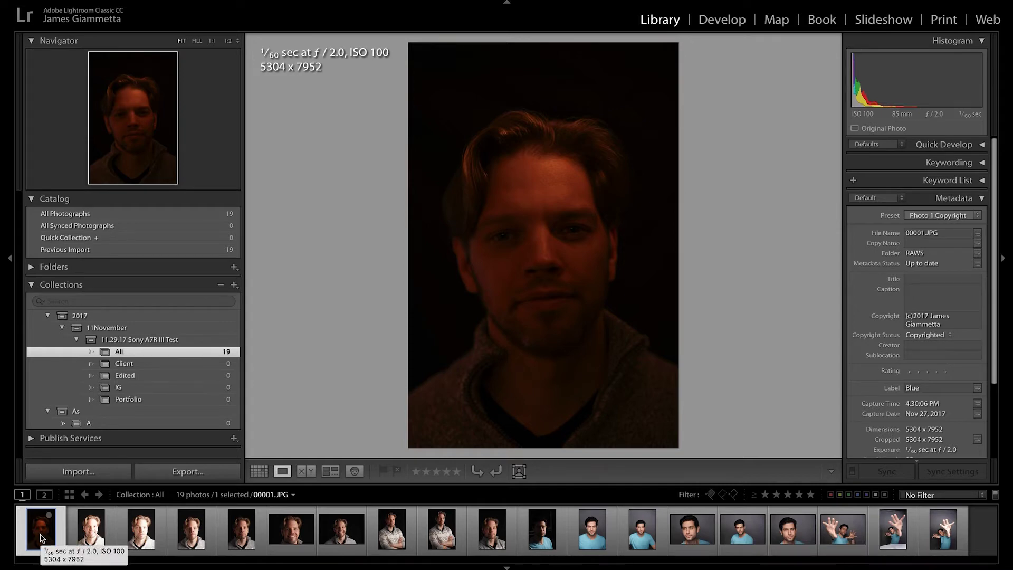
- Rate the first four photos, 00001.JPG to 00004.JPG, with one star each
key("1")
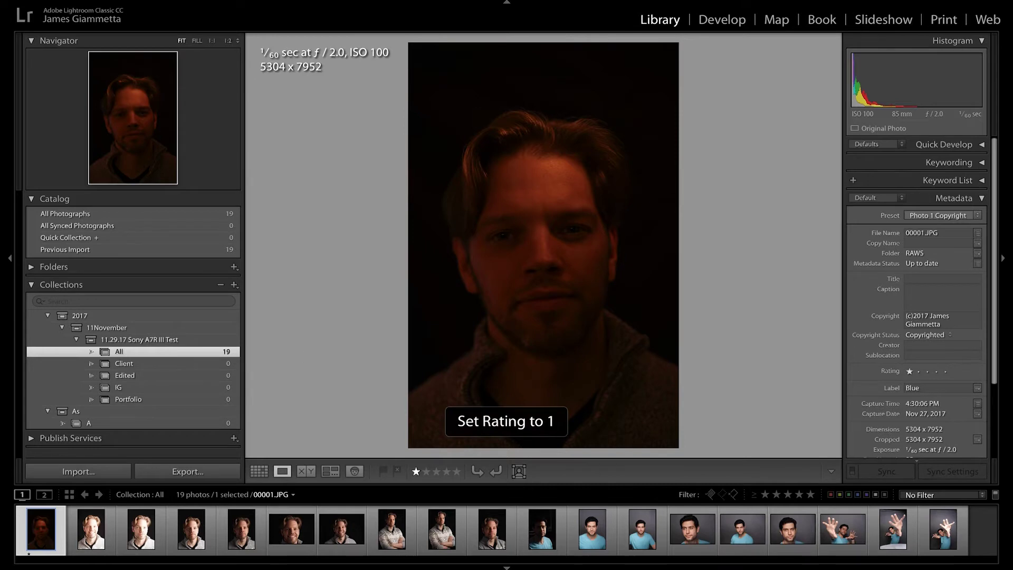
key("Right")
key("Left")
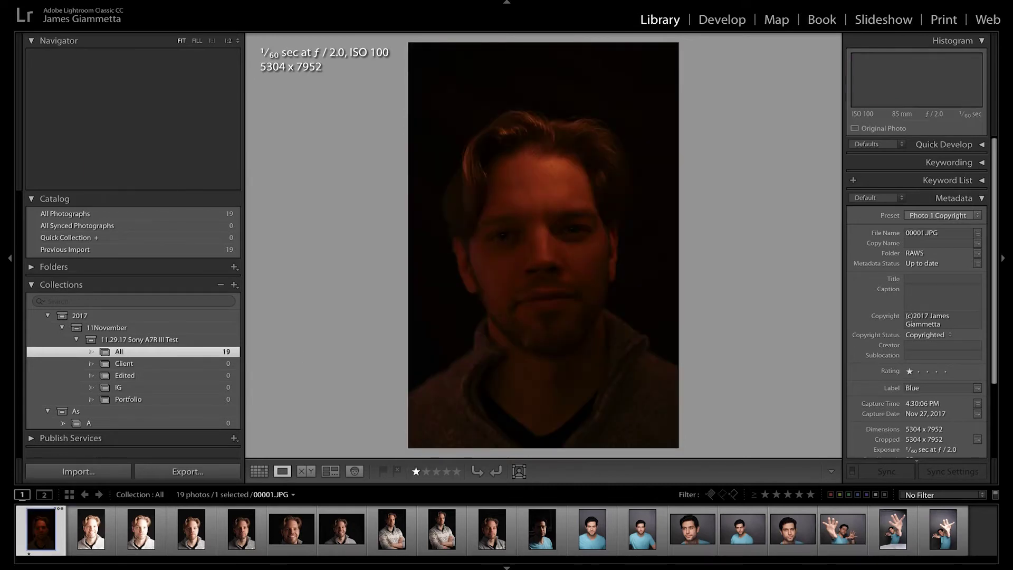
key("Right")
key("1")
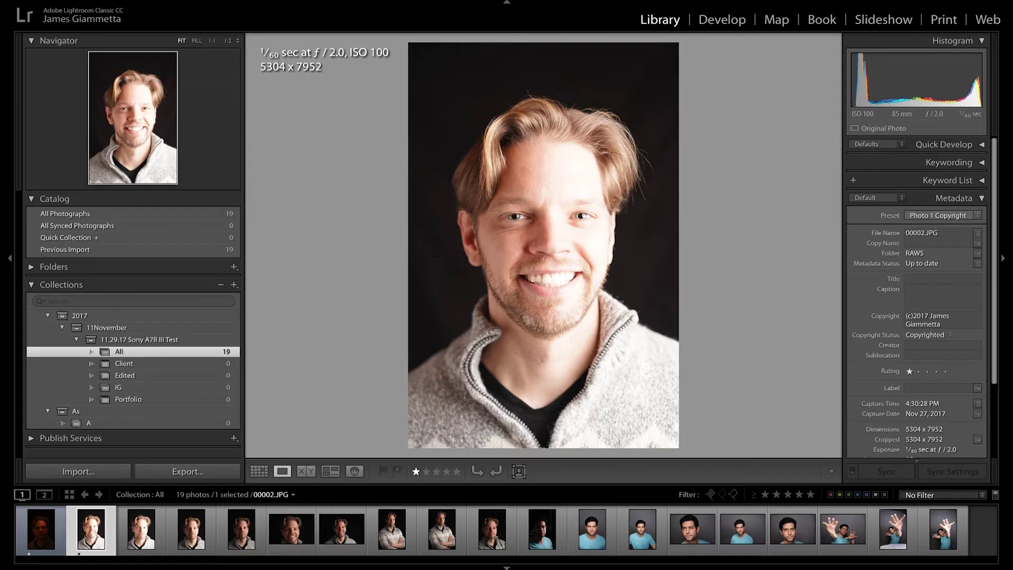
key("Right")
key("1")
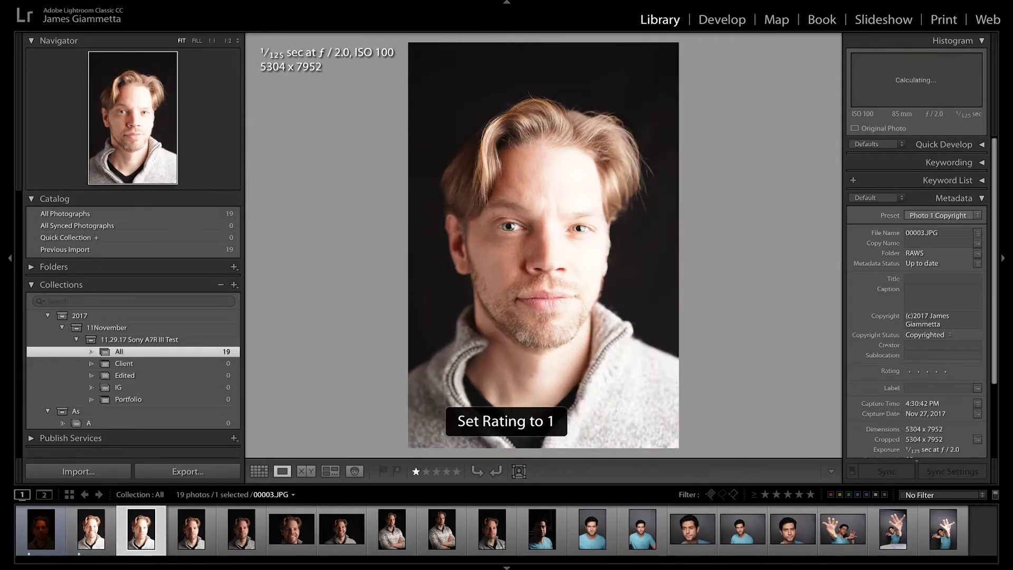
key("Right")
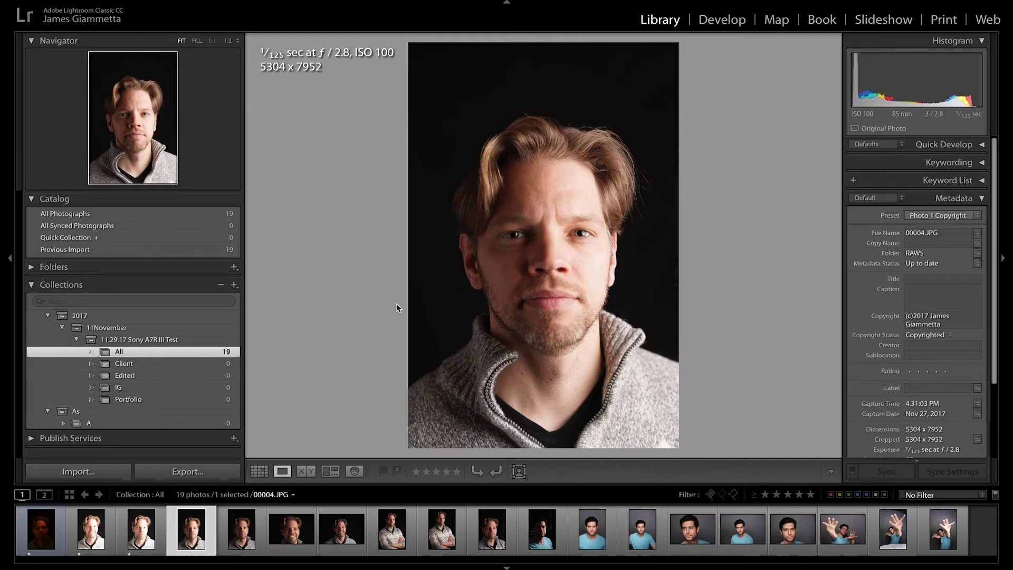
key("Right")
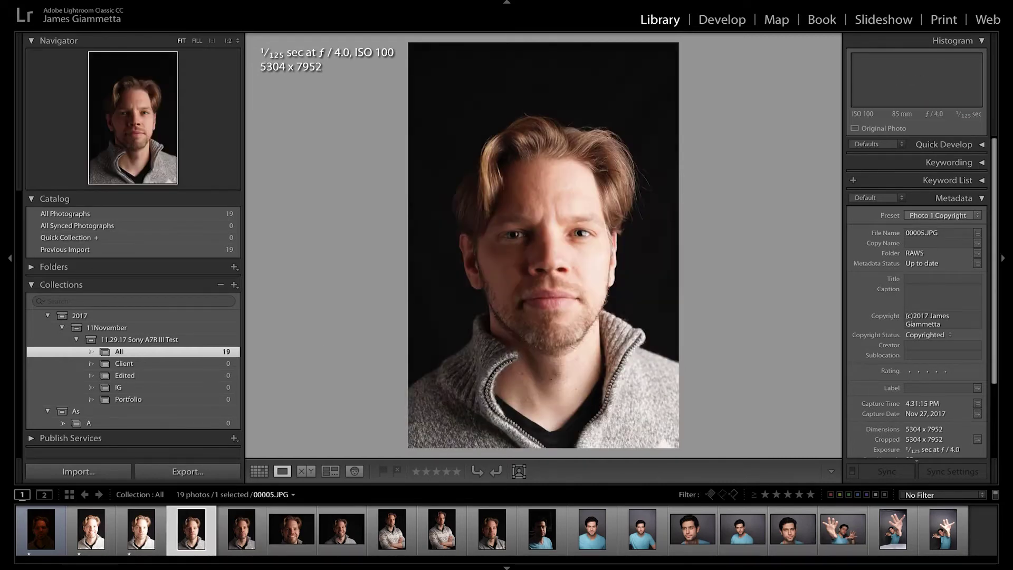
key("1")
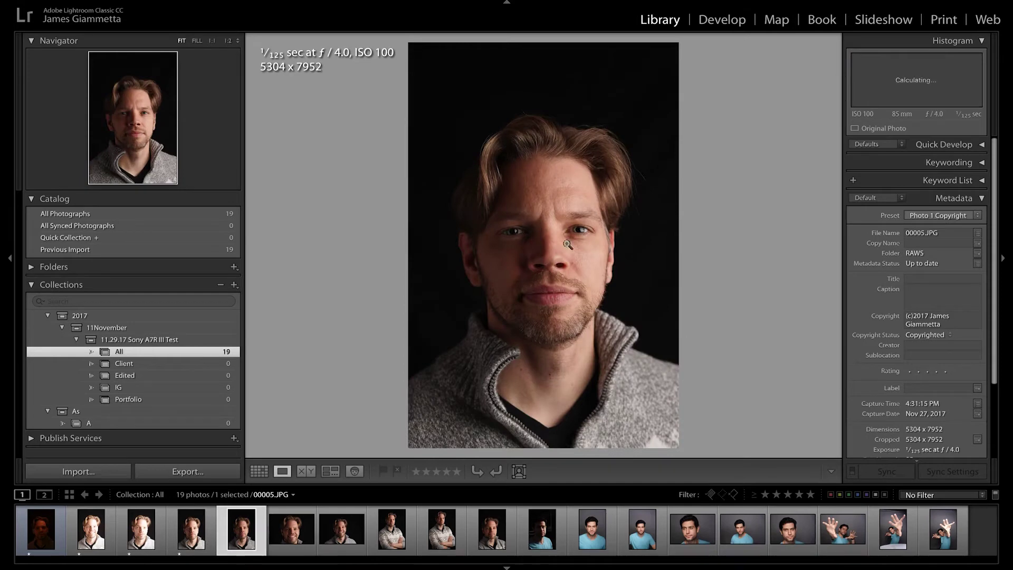
- Examine the sharpness of the subject's eye in 00005.JPG at up to 3:1 magnification and return to the full photo
left_click(580, 232)
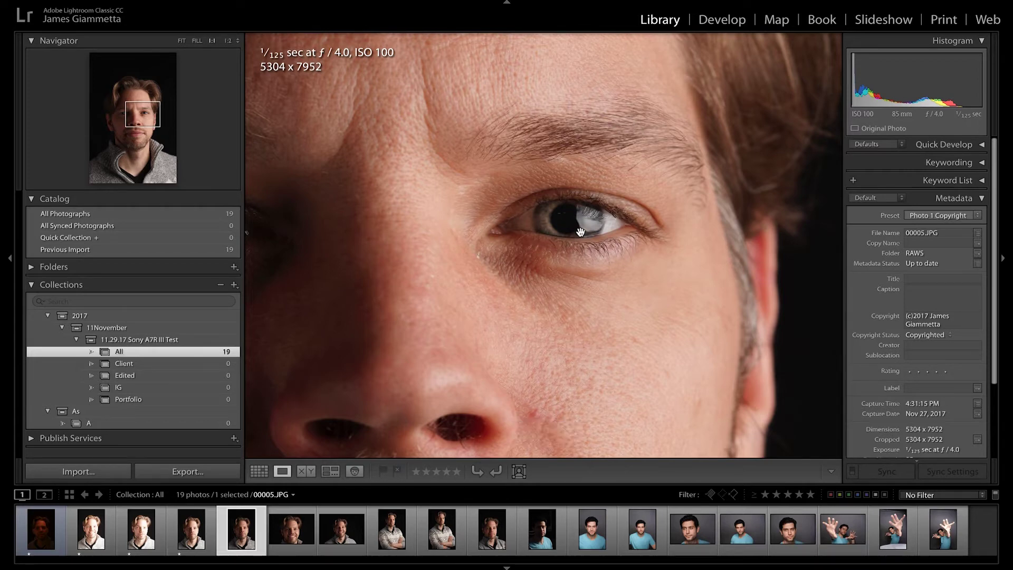
left_click_drag(526, 273, 553, 259)
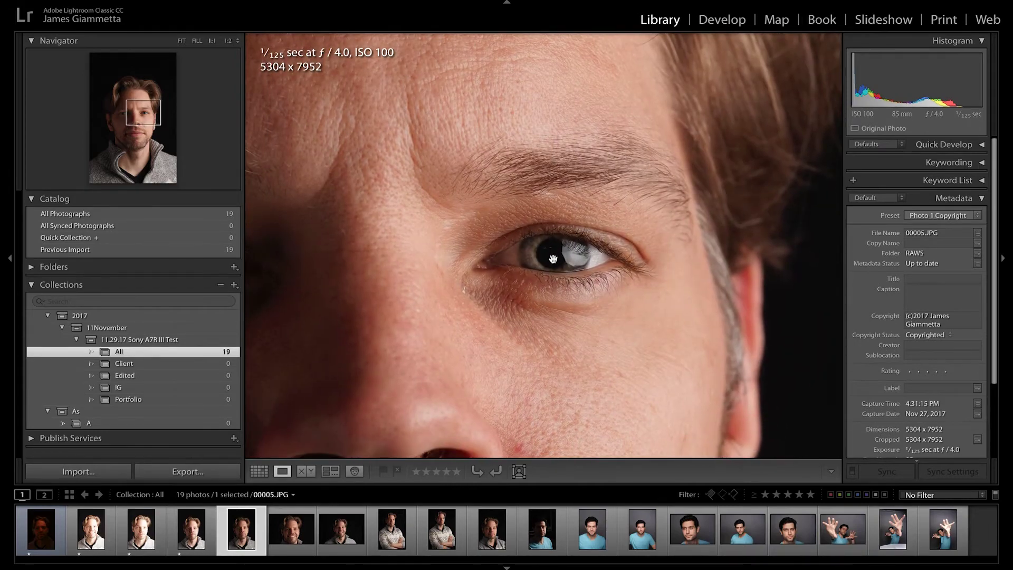
key("ctrl+equal")
left_click_drag(644, 264, 505, 252)
key("ctrl+equal")
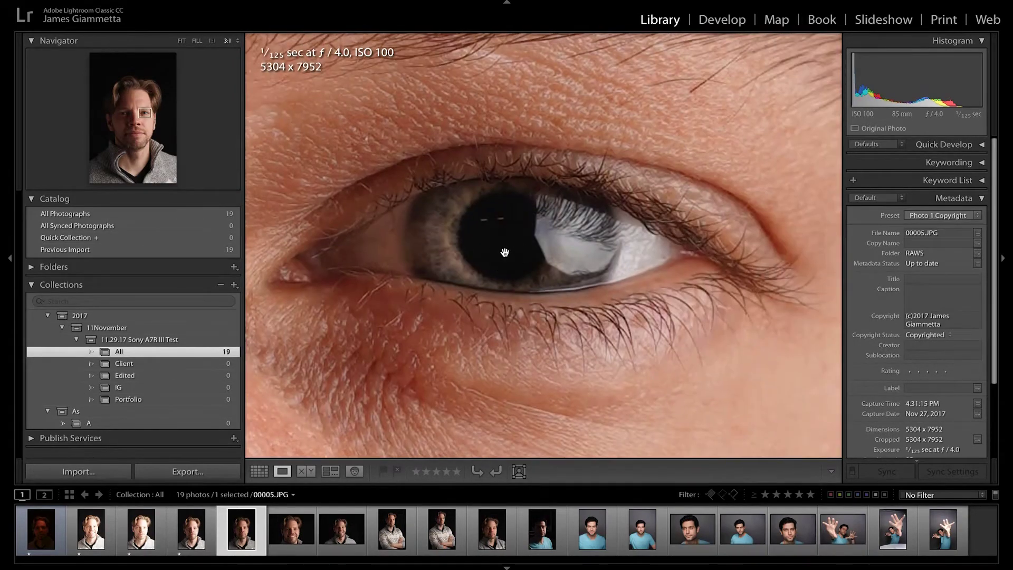
key("ctrl+minus")
key("ctrl+minus")
key("ctrl+minus")
key("ctrl+minus")
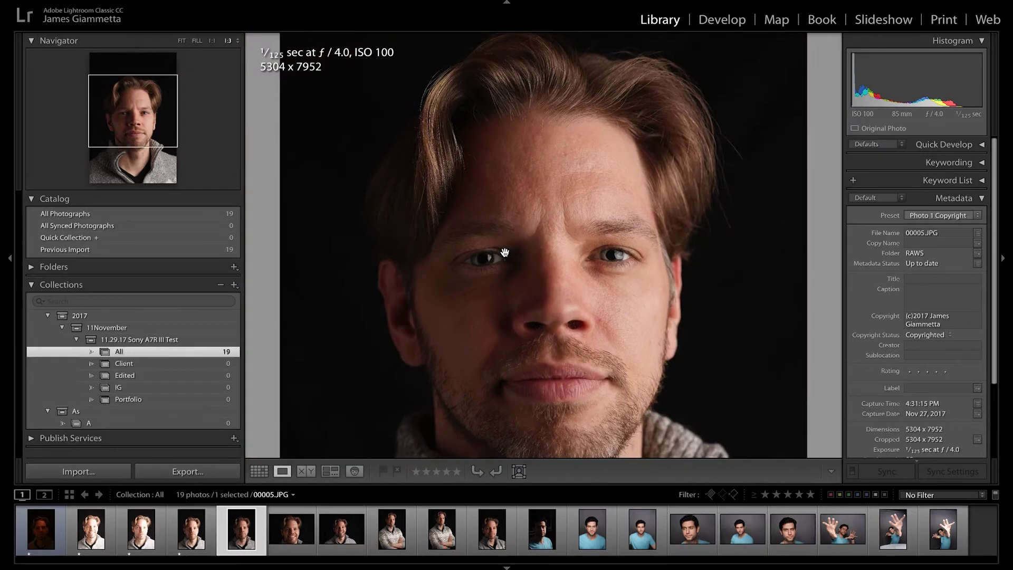
left_click(506, 272)
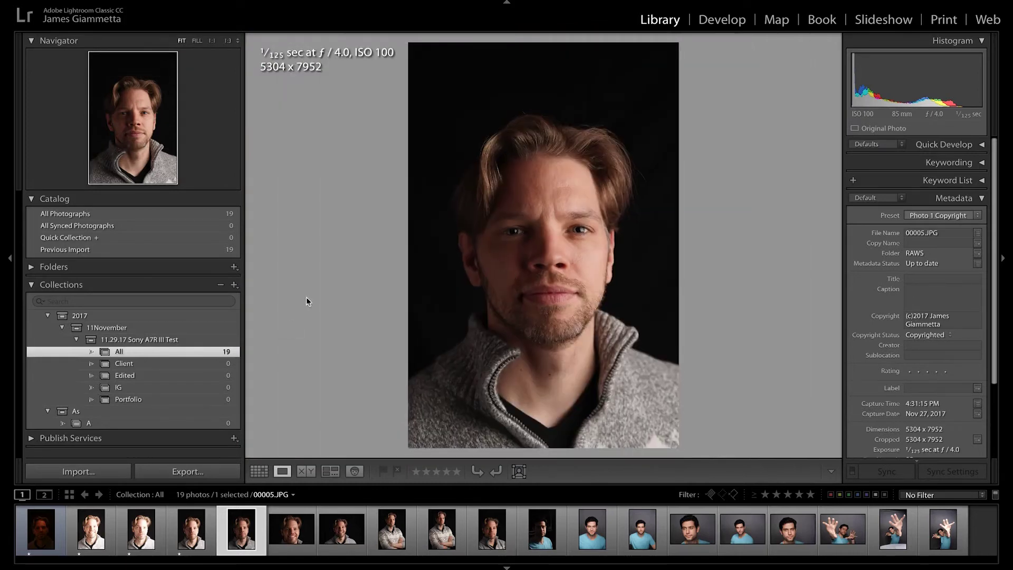
- Rate 00005.JPG four stars, 00006.JPG three stars and 00007.JPG four stars
key("4")
key("Right")
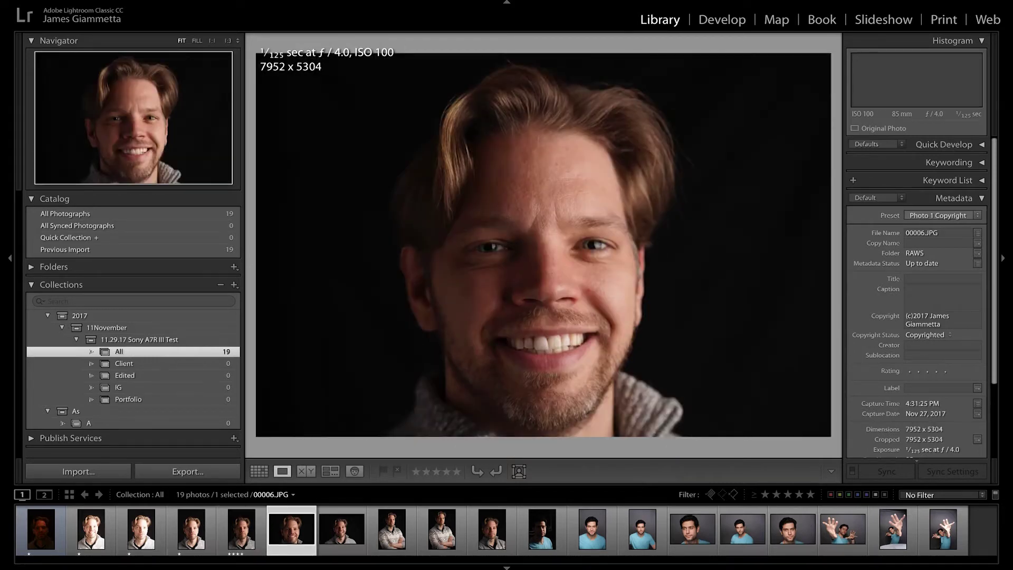
left_click(547, 291)
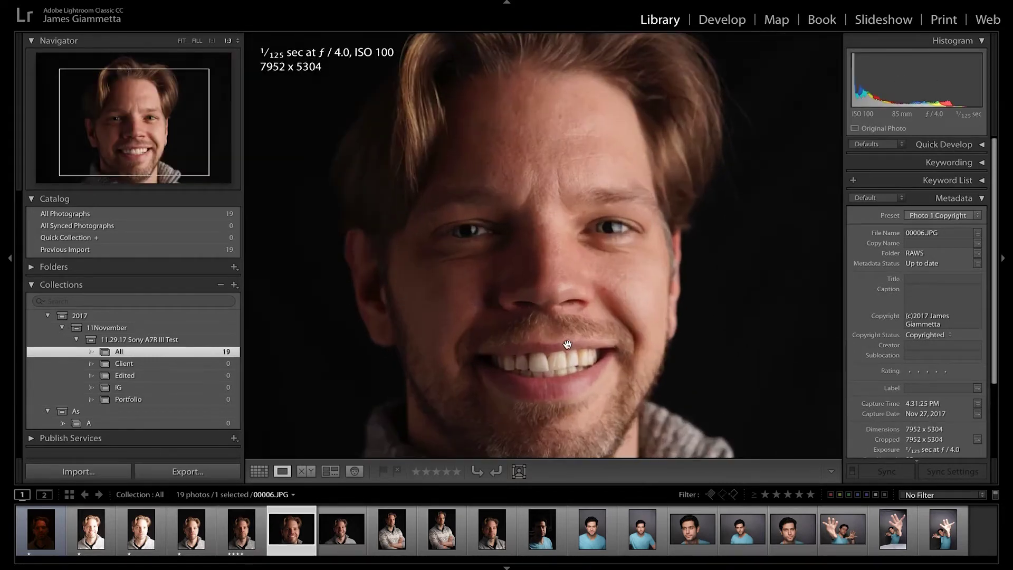
key("3")
left_click(558, 339)
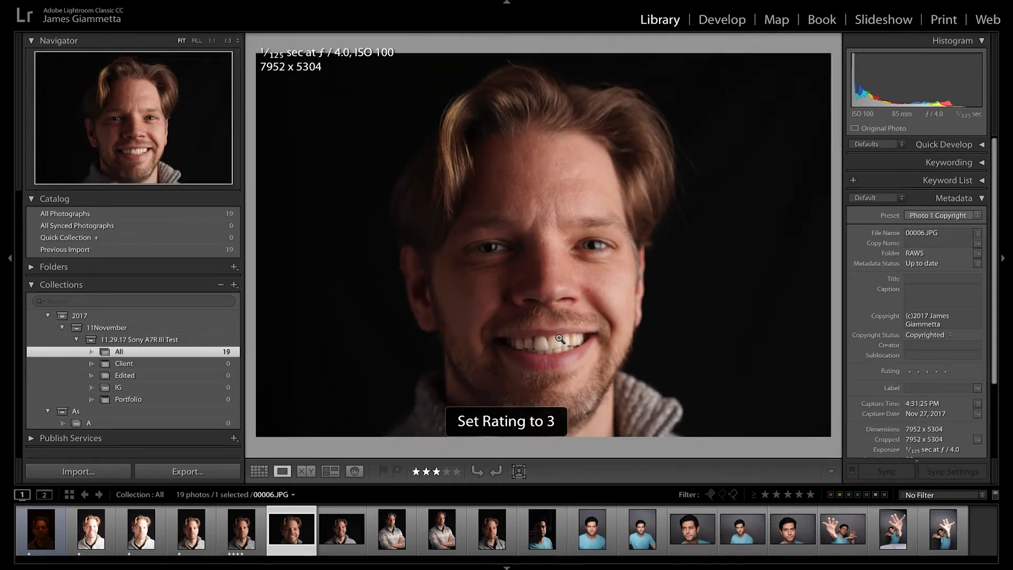
key("Right")
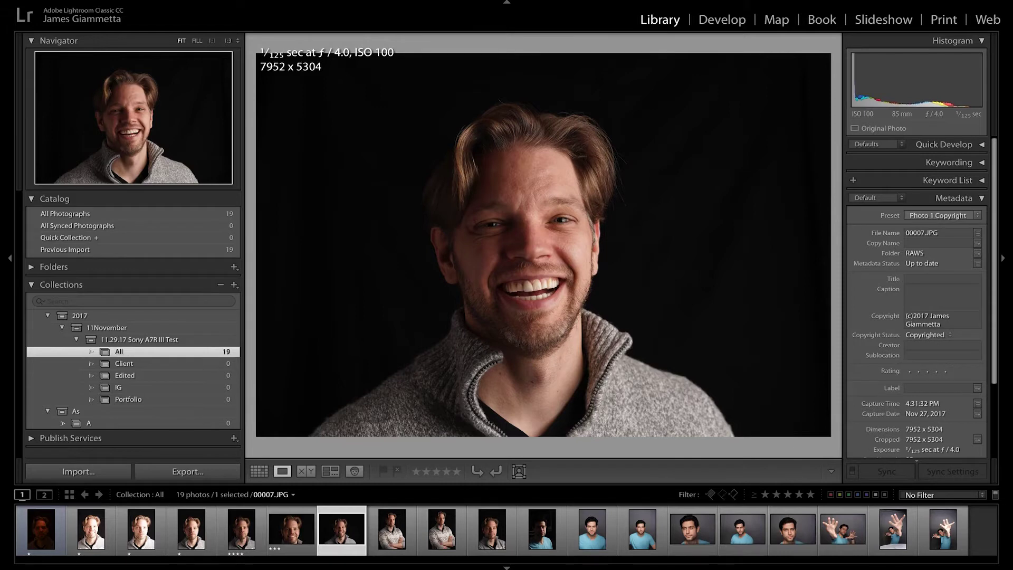
key("4")
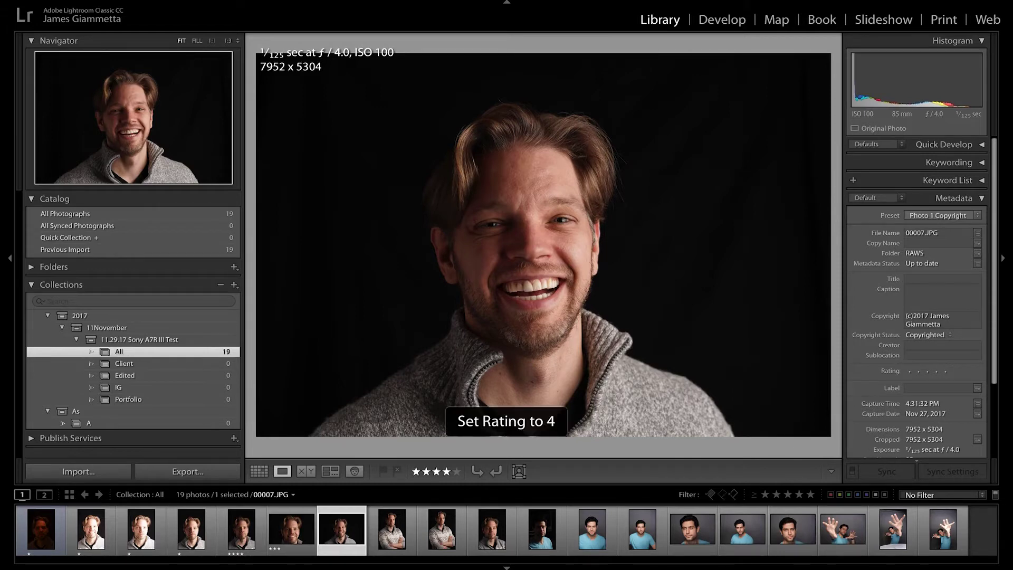
key("Right")
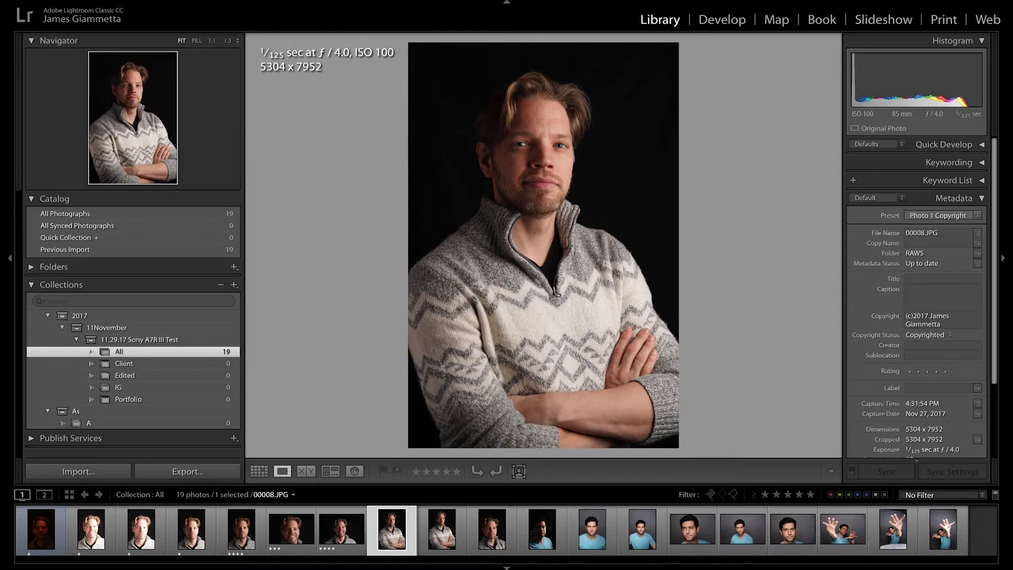
- Compare 00008.JPG with 00009.JPG, settling on four stars for 00008.JPG and five stars for 00009.JPG
key("5")
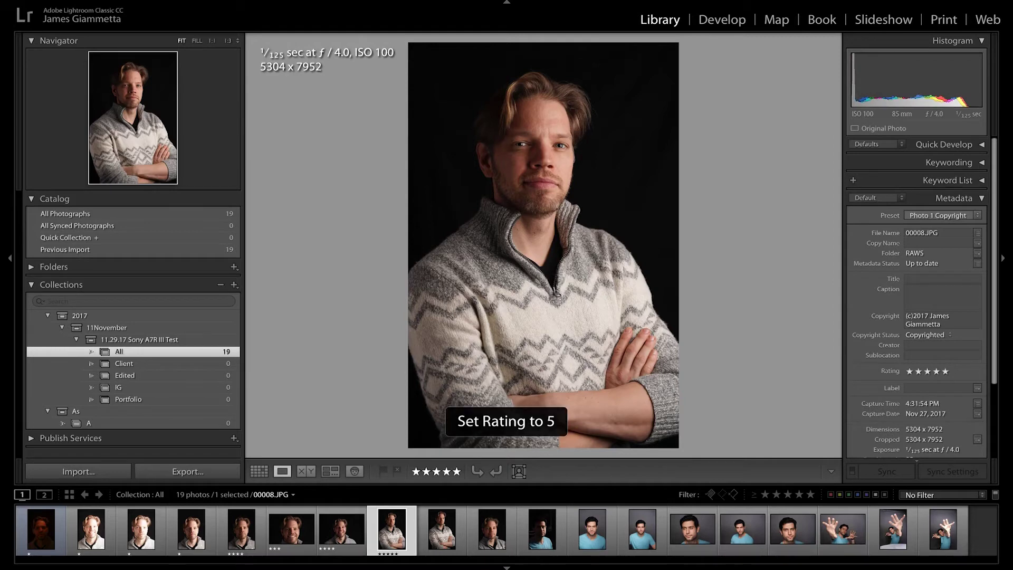
key("Right")
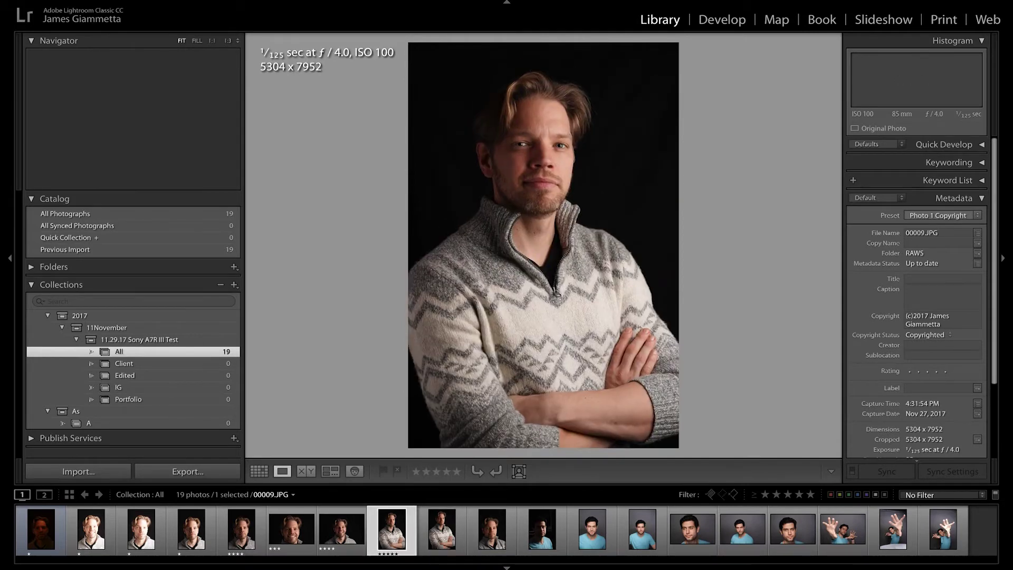
key("5")
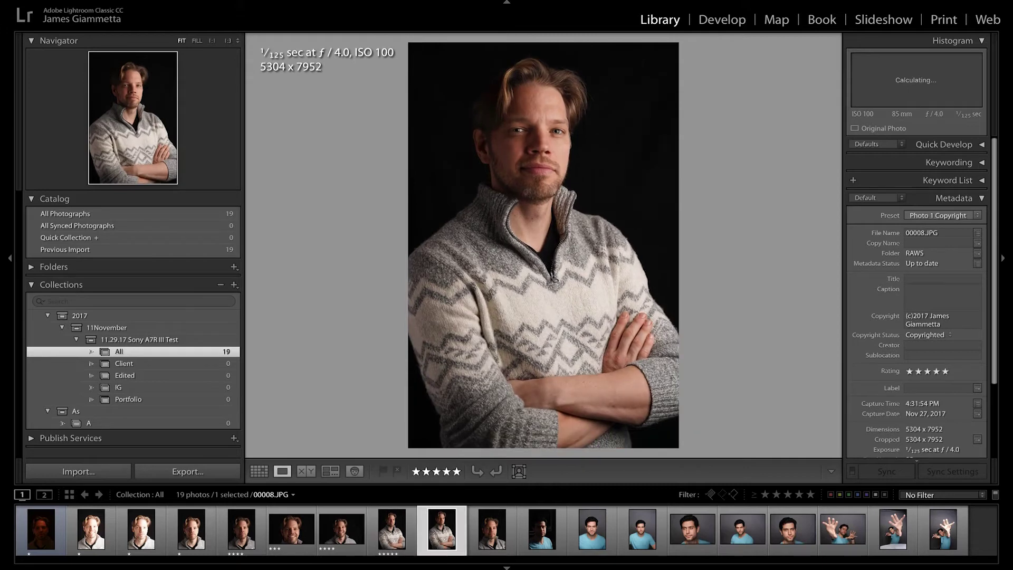
key("Left")
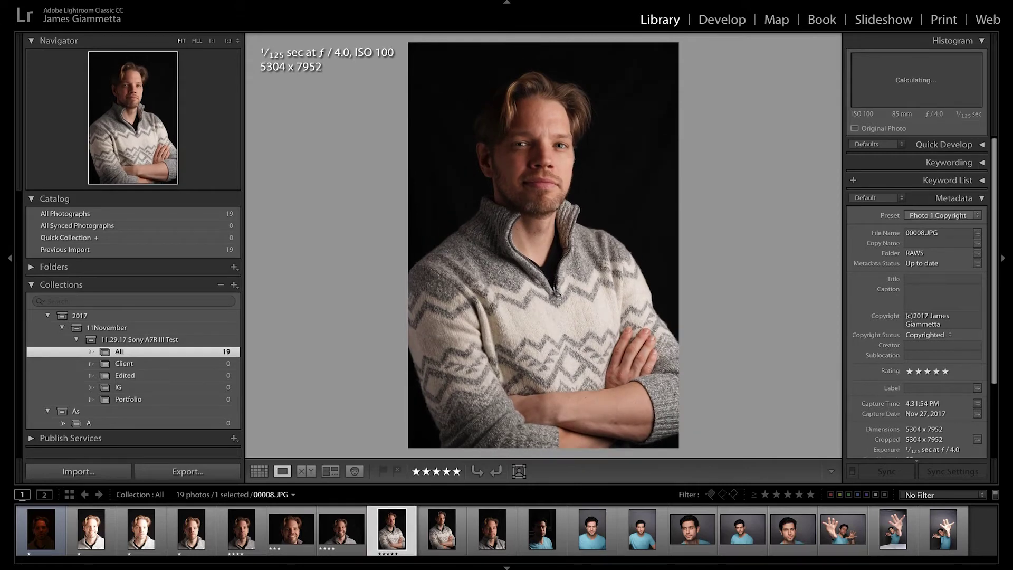
key("4")
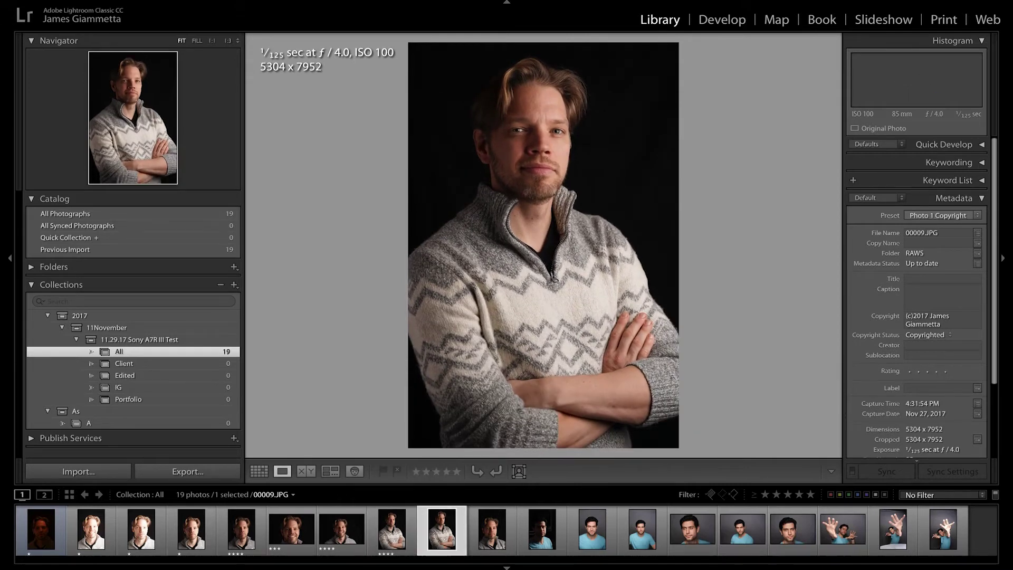
key("5")
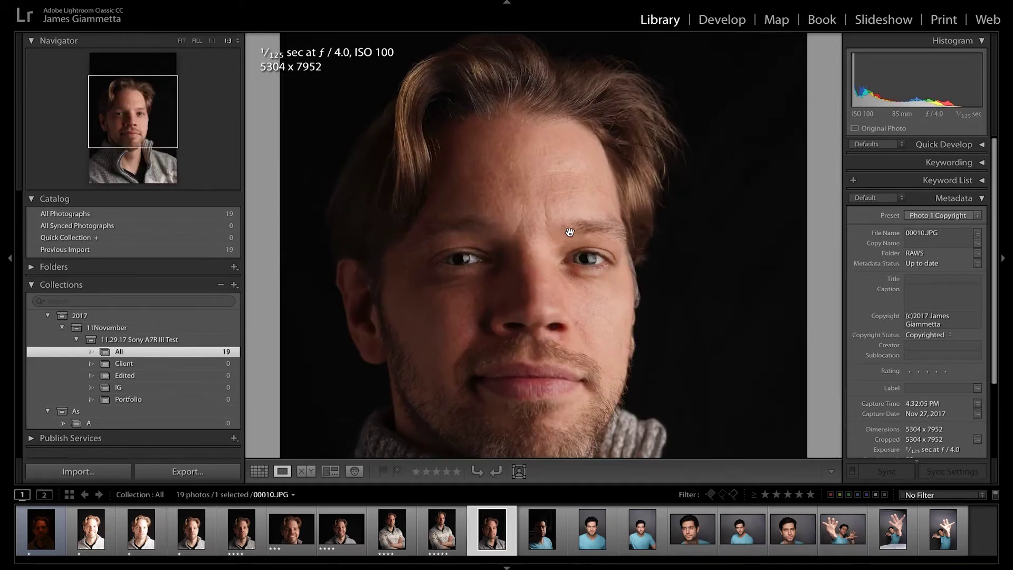
- Check the sharpness of the eye in 00010.JPG at 1:1, rate it four stars and rate 00011.JPG two stars
left_click(570, 232)
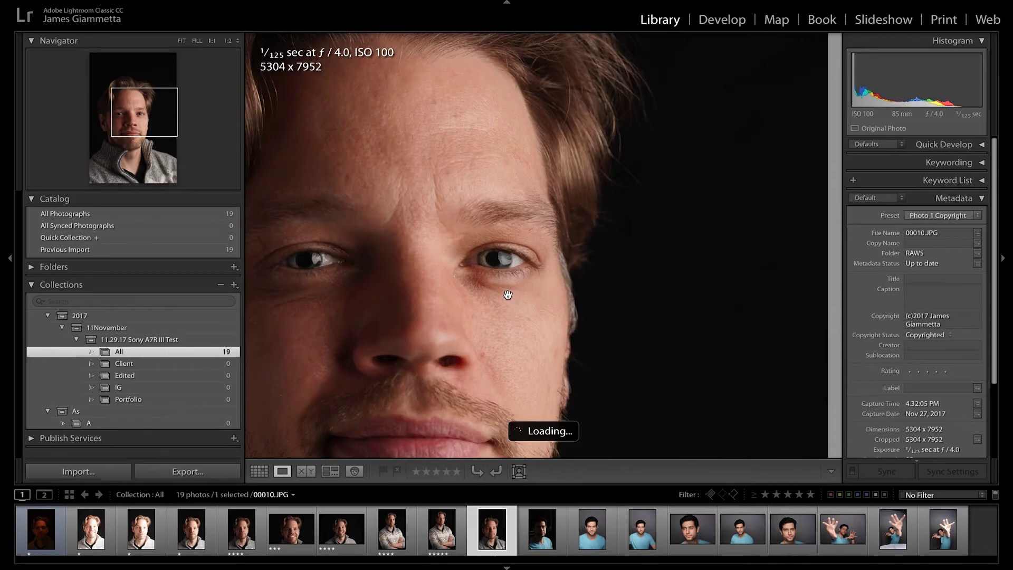
left_click_drag(482, 305, 543, 287)
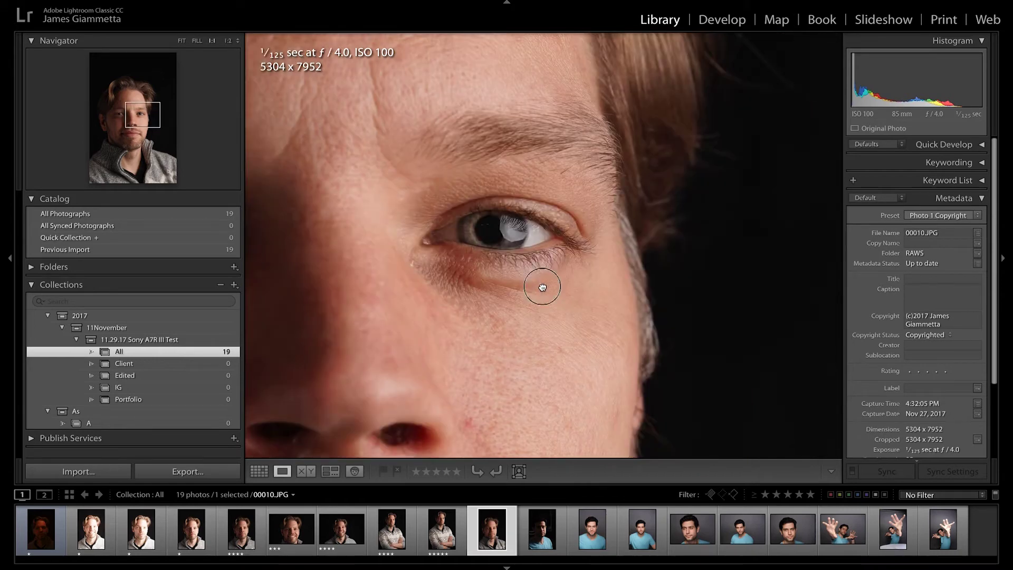
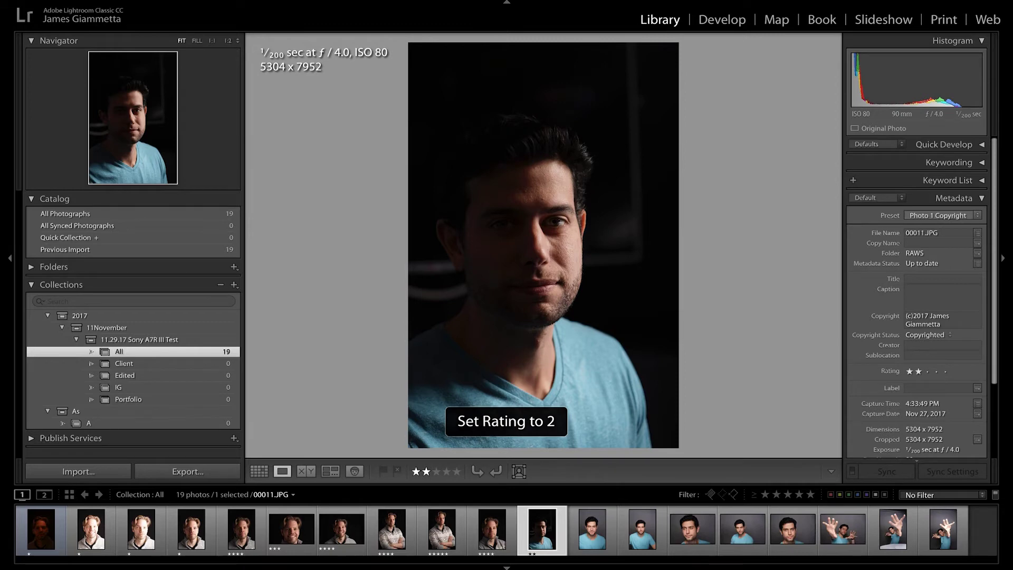
- Check the sharpness of the eyes in 00012.JPG up close, rate it five stars and rate 00013.JPG four stars
key("Right")
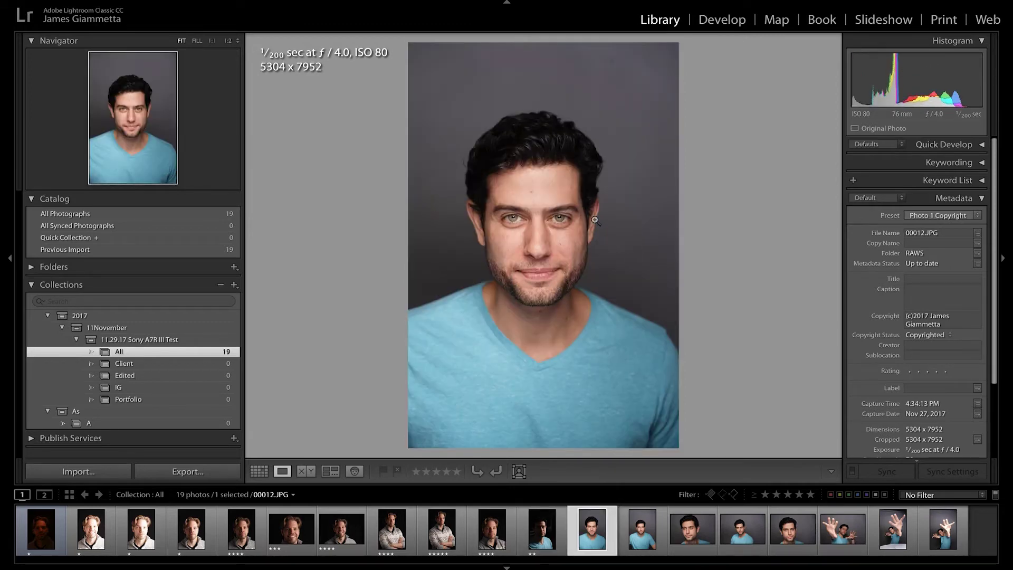
left_click(560, 222)
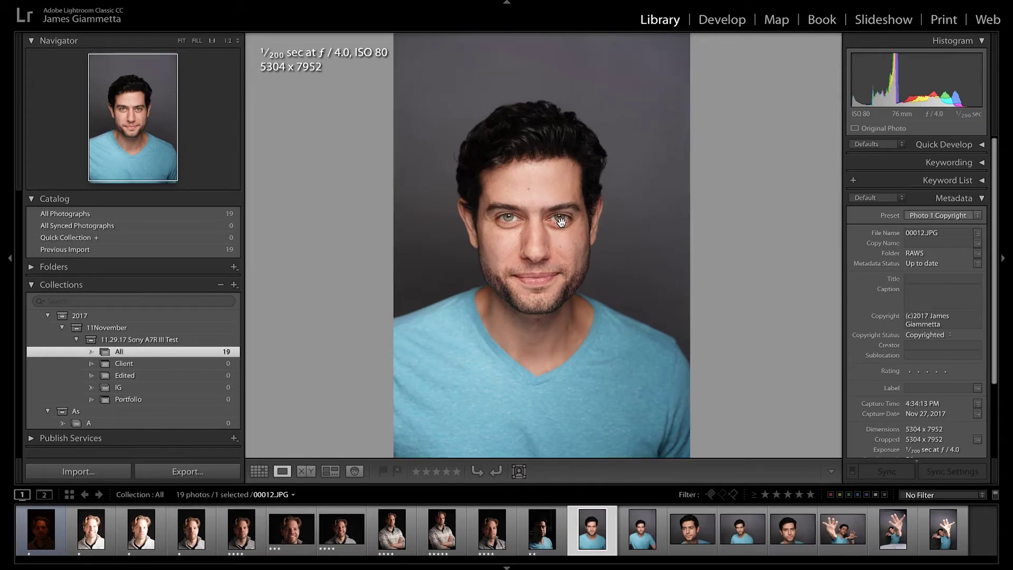
left_click(560, 222)
left_click_drag(522, 229, 630, 171)
left_click(627, 248)
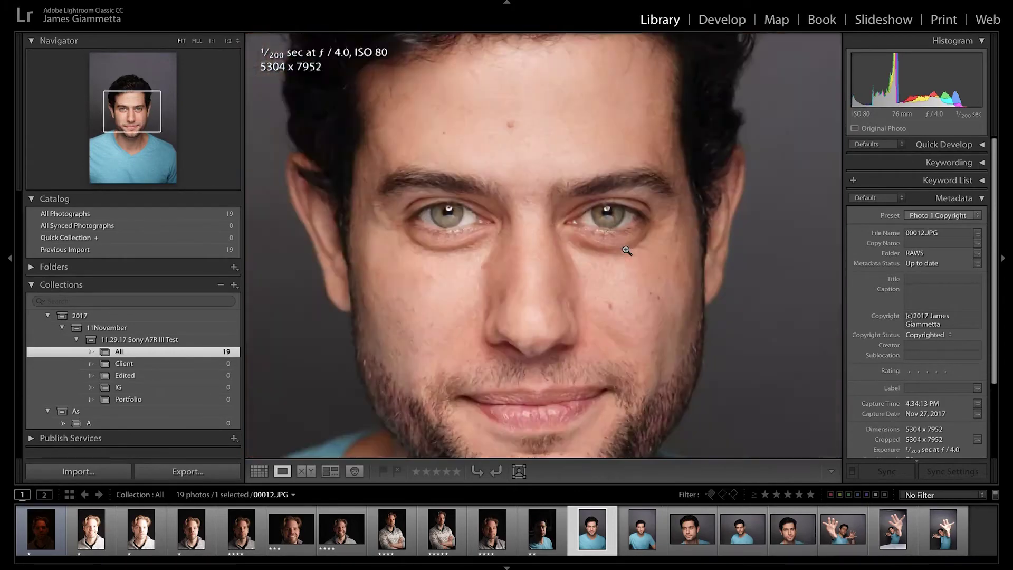
key("5")
key("Right")
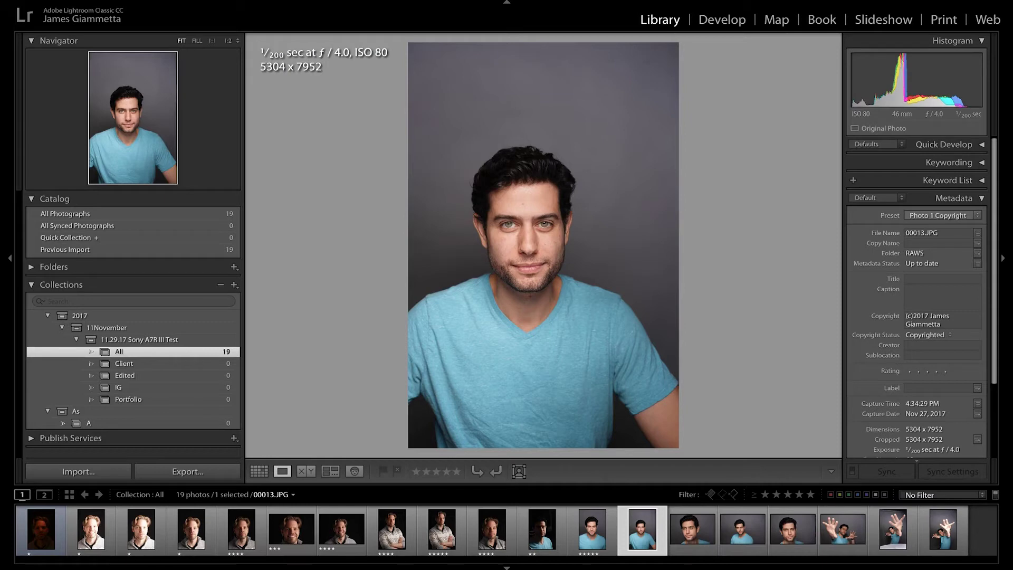
key("4")
- Inspect the eye in 00014.JPG at 1:1, and rate 00014.JPG and 00015.JPG three stars each
key("Right")
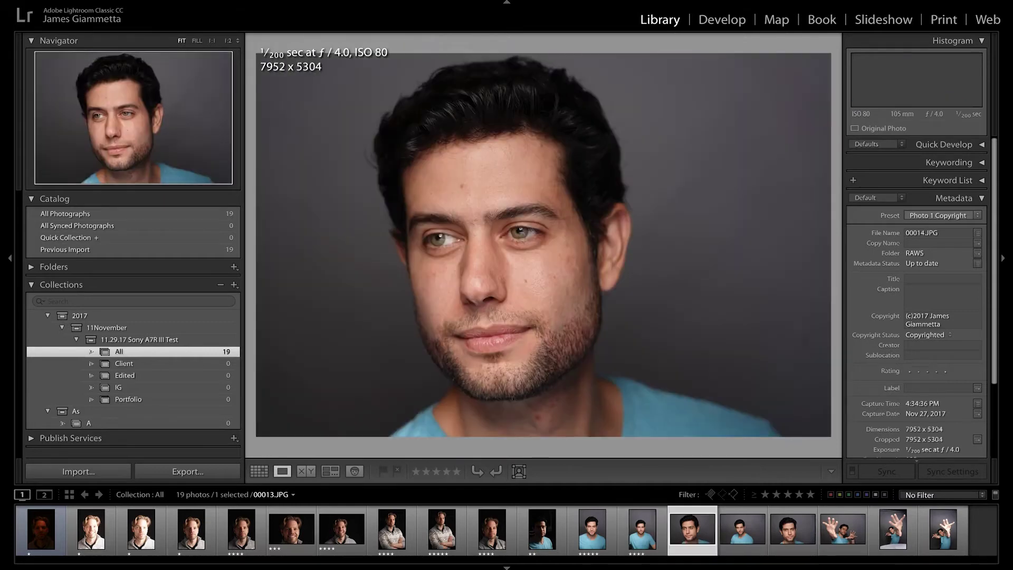
left_click(519, 233)
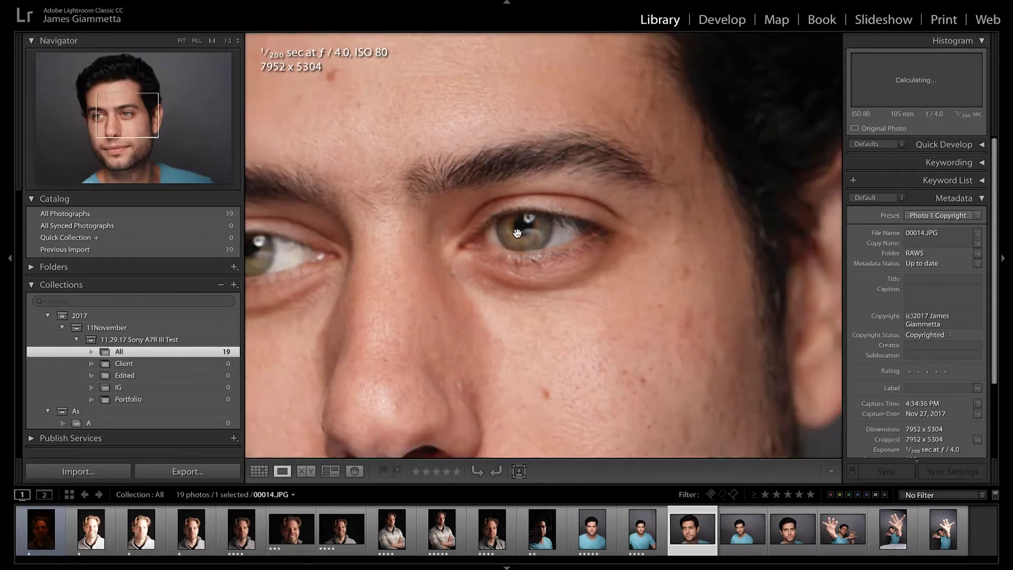
left_click_drag(505, 258, 494, 204)
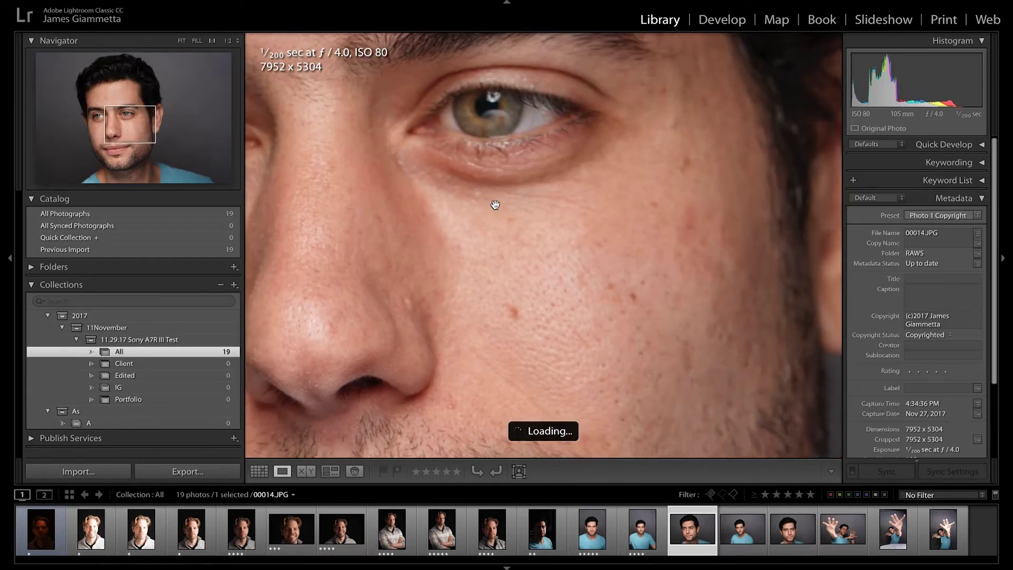
left_click_drag(490, 160, 501, 220)
key("3")
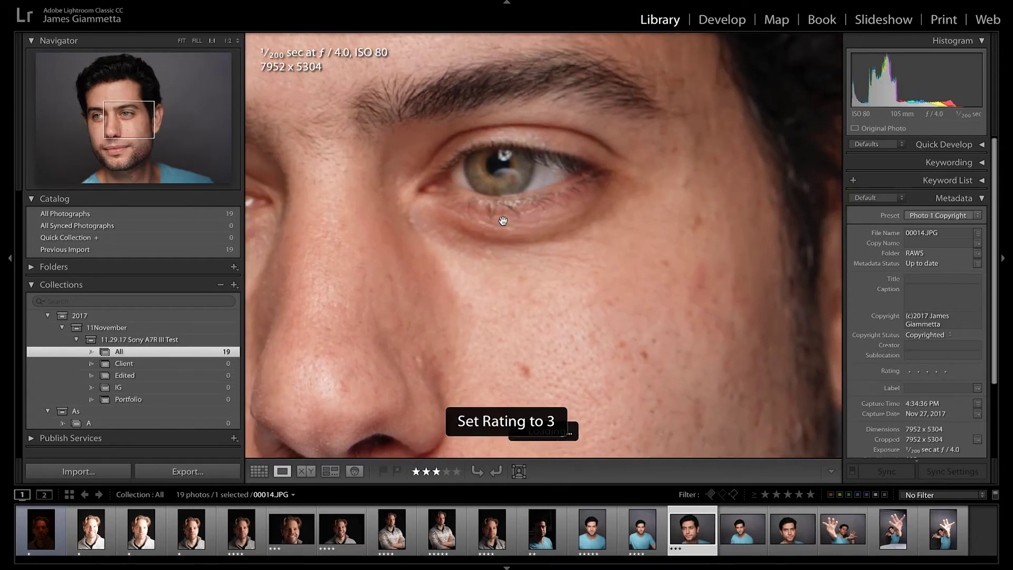
key("z")
key("Right")
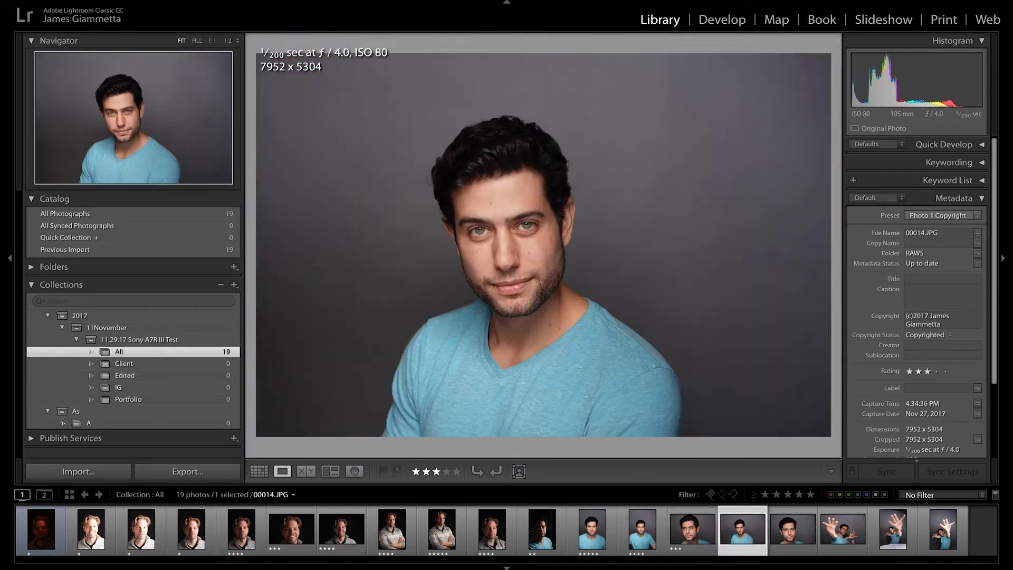
key("3")
- Inspect the eye in 00016.JPG at 1:1, return to the full photo and rate it three stars
key("Right")
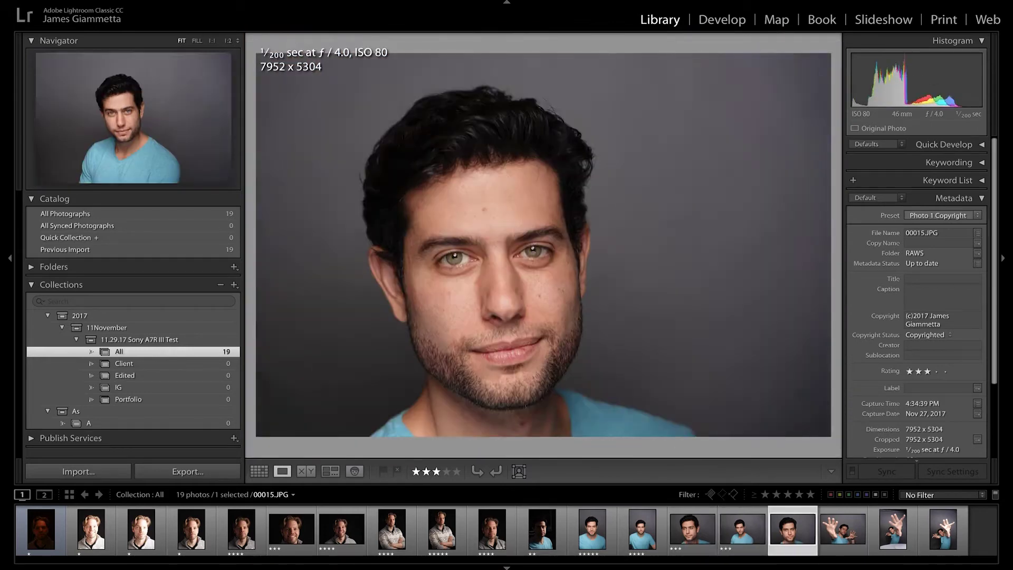
key("Right")
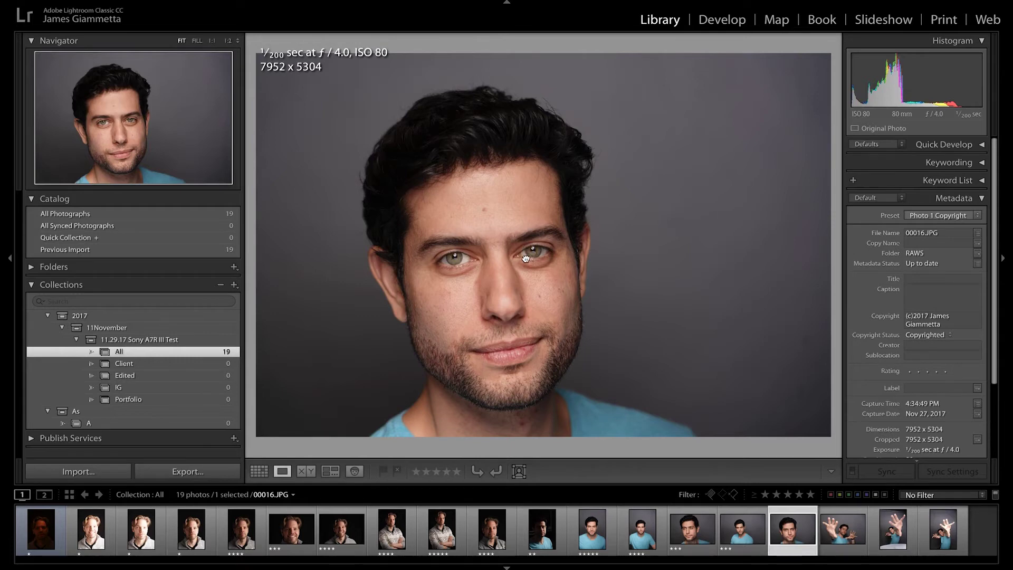
left_click(525, 257)
left_click_drag(533, 328, 528, 213)
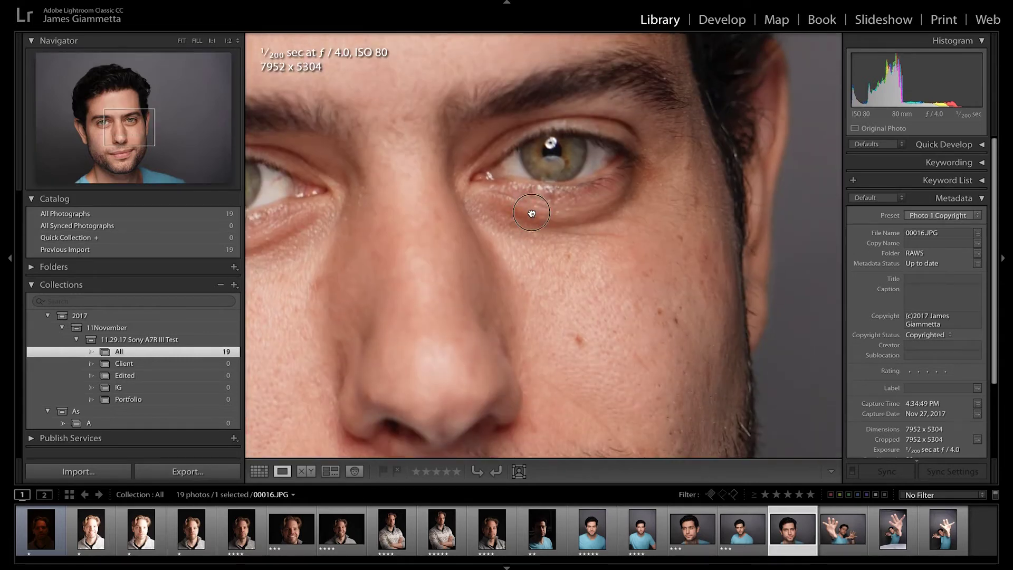
left_click(533, 213)
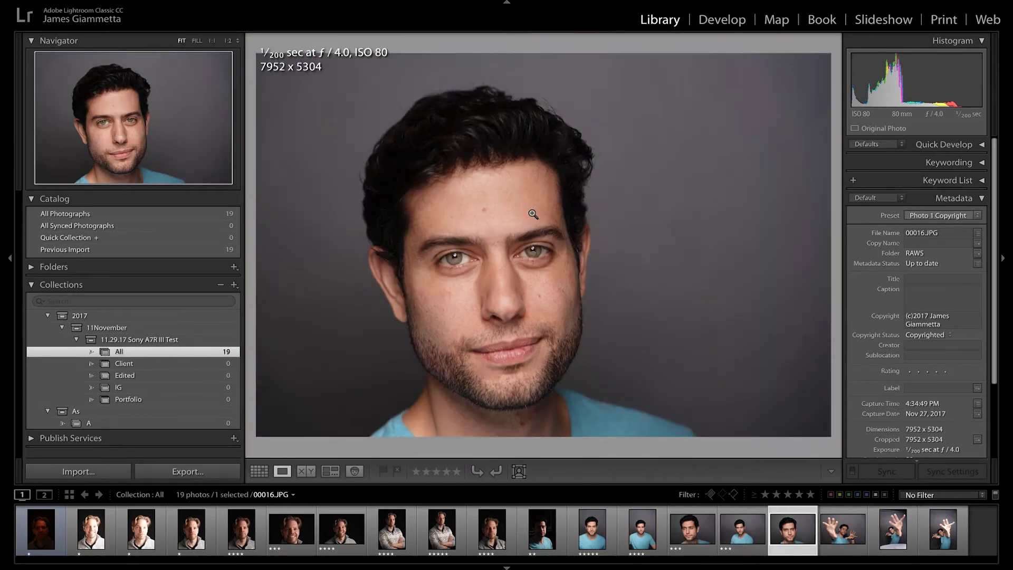
key("3")
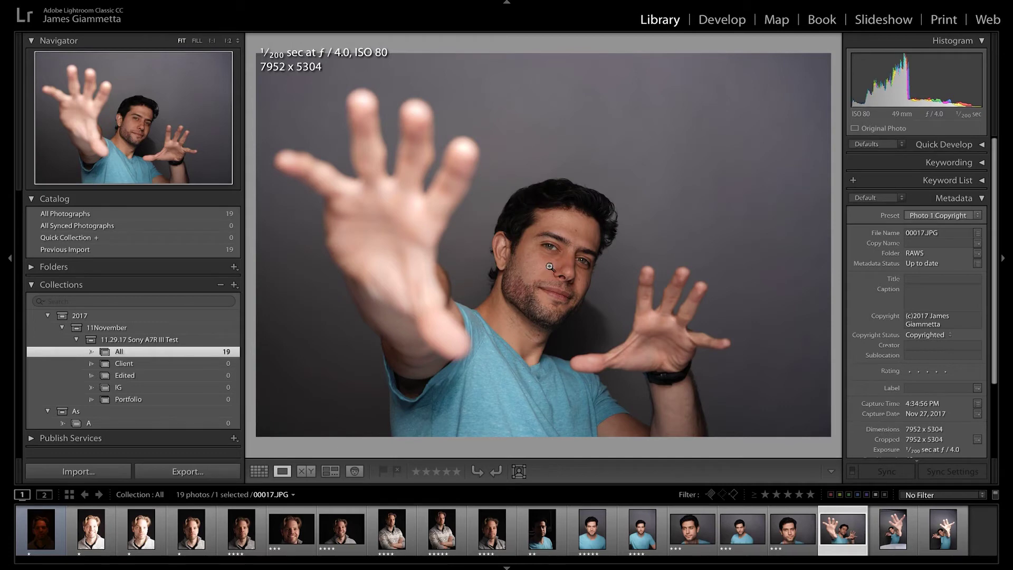
- Rate 00017.JPG four stars, 00018.JPG three stars and 00019.JPG four stars
key("4")
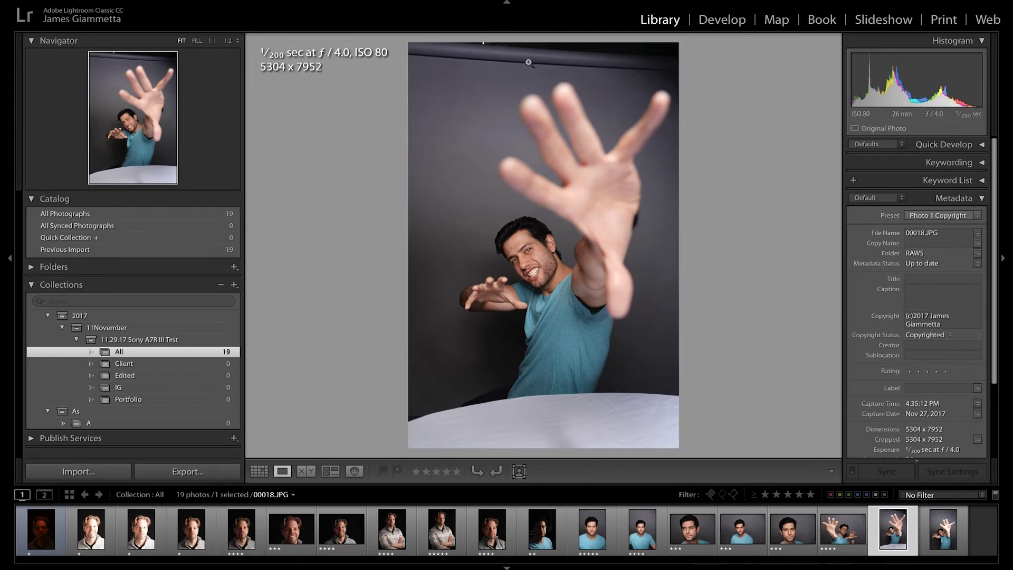
key("3")
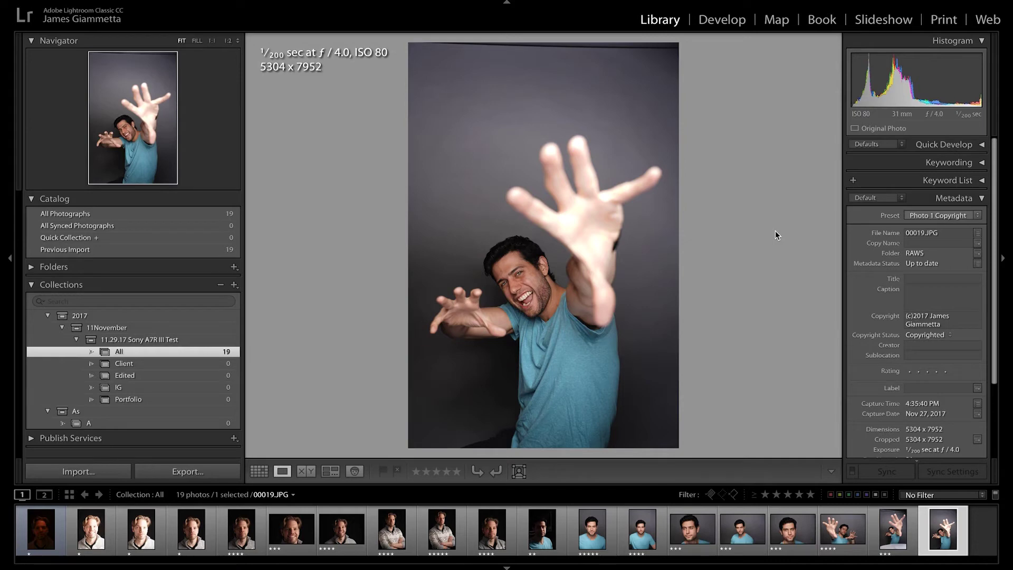
key("4")
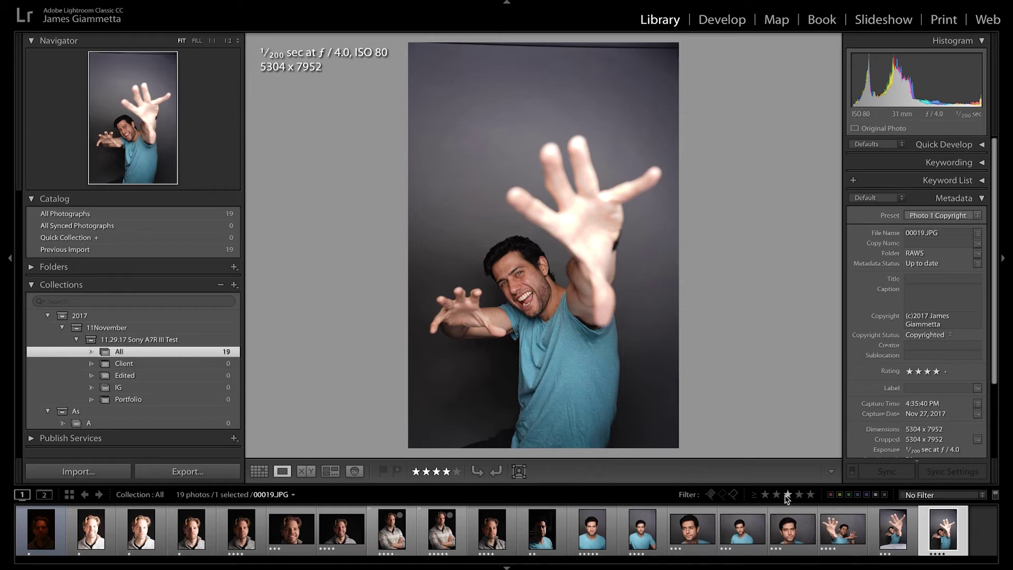
- Filter the collection to photos rated three stars and higher, and raise the minimum to four stars
left_click(787, 496)
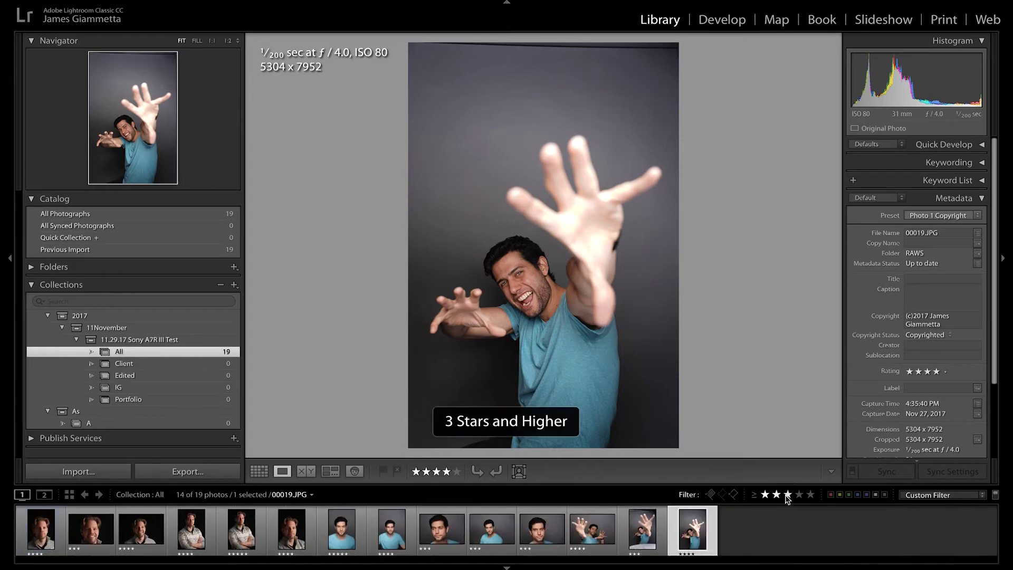
left_click(754, 496)
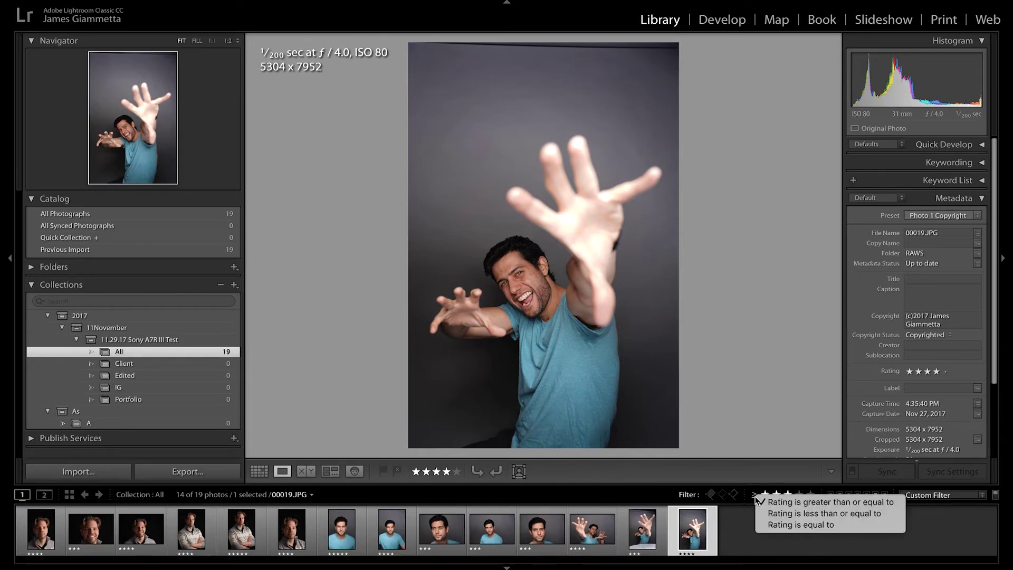
left_click(783, 505)
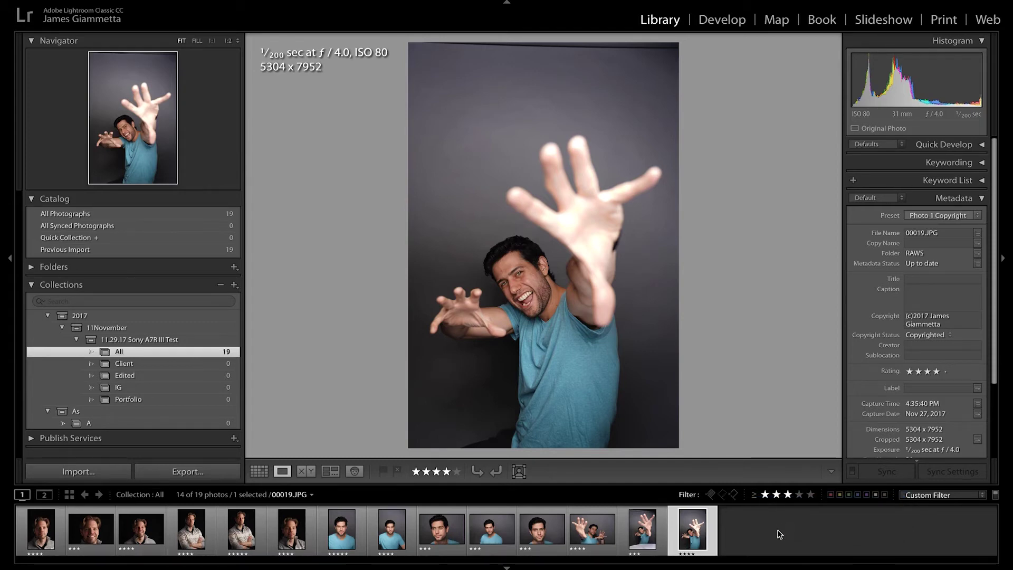
left_click(799, 495)
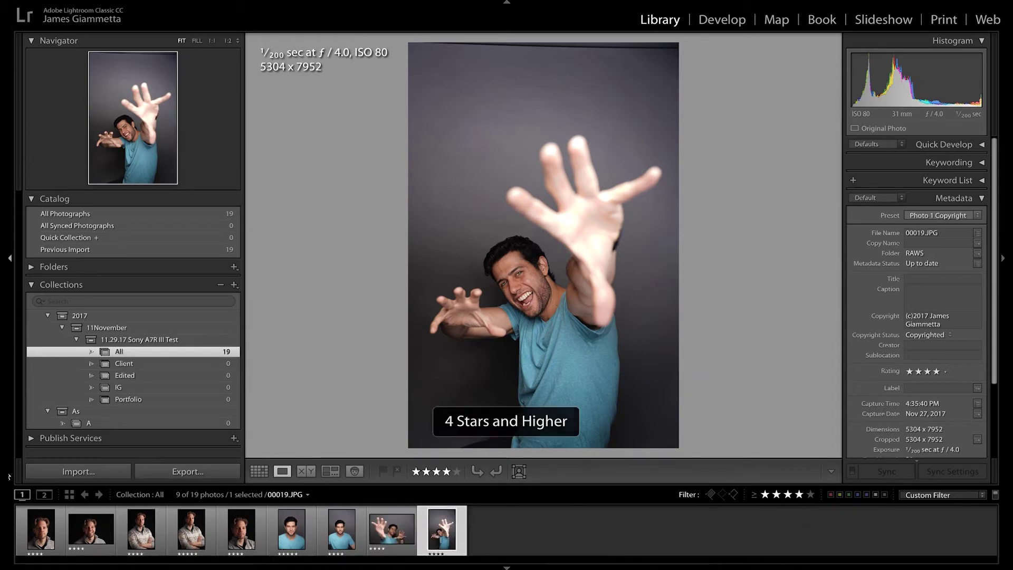
- Mark 00005.JPG, the first photo in the filtered set, with the blue color label
left_click(26, 527)
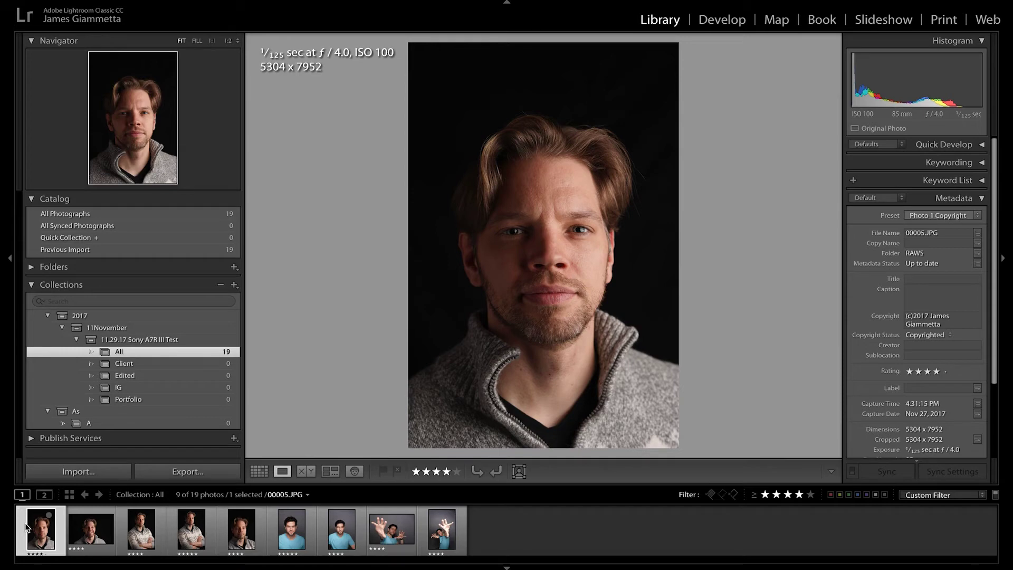
key("9")
- Raise the rating of 00007.JPG to five stars and examine the sharpness of the face at 1:1
key("Right")
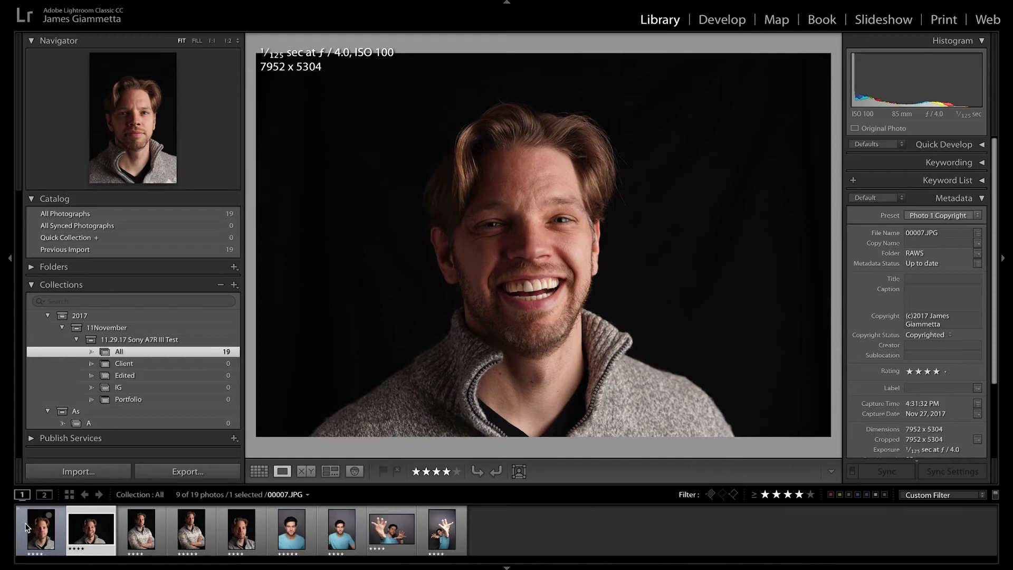
key("5")
left_click(538, 212)
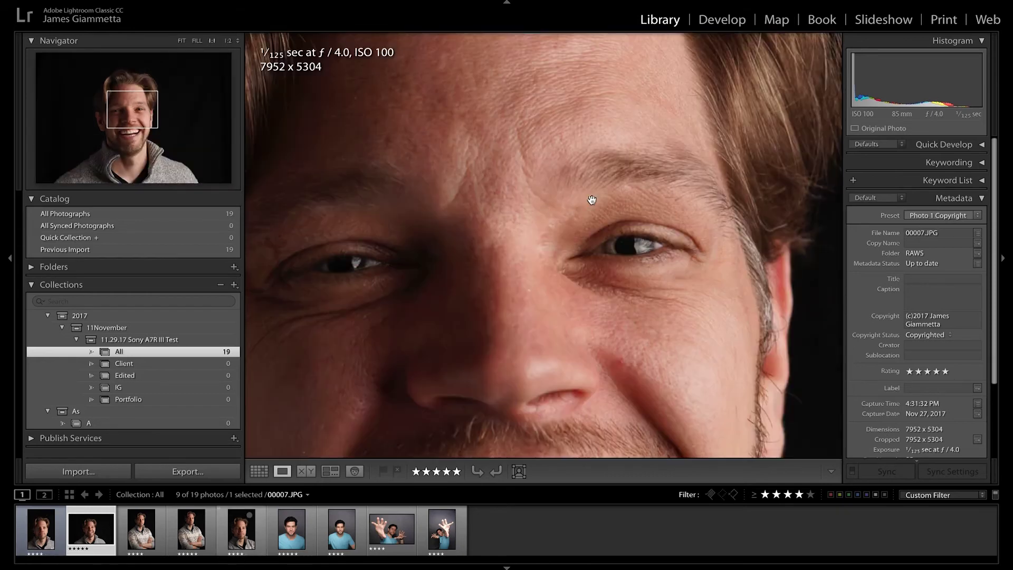
key("ctrl+minus")
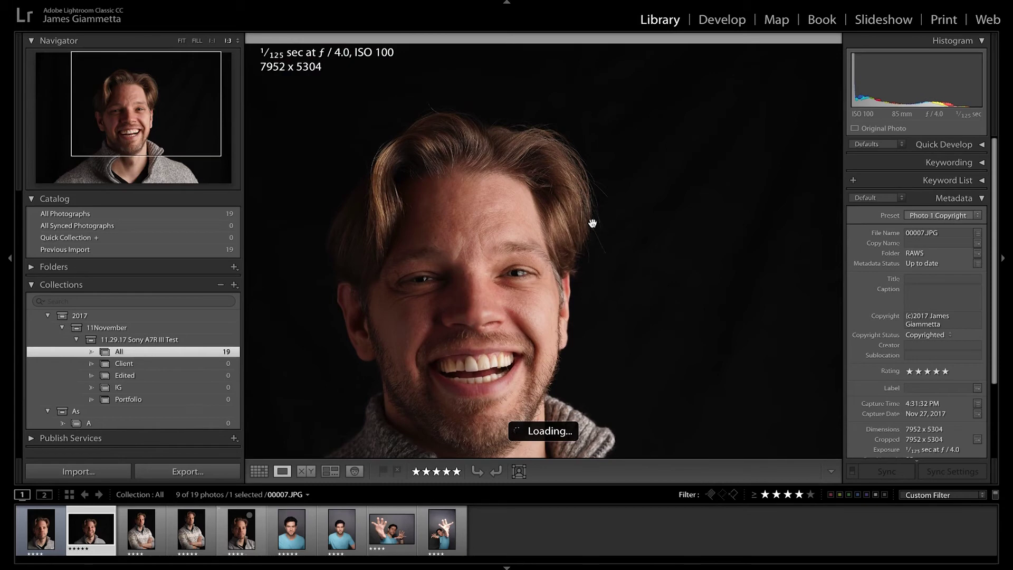
left_click(445, 263)
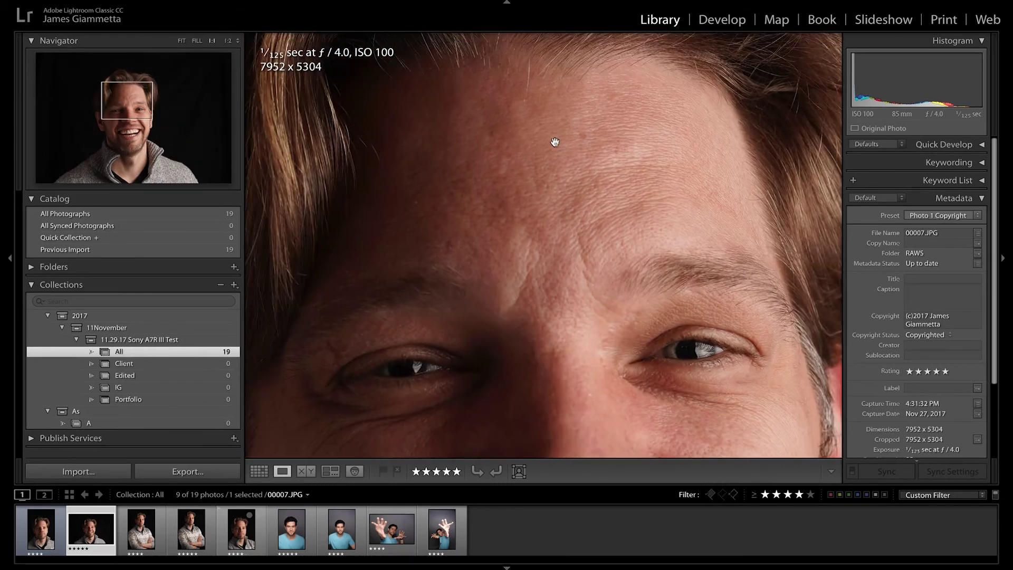
- Examine the eyes, mouth and beard of 00007.JPG at 1:1, and mark the photo with the red color label
left_click_drag(470, 331, 464, 129)
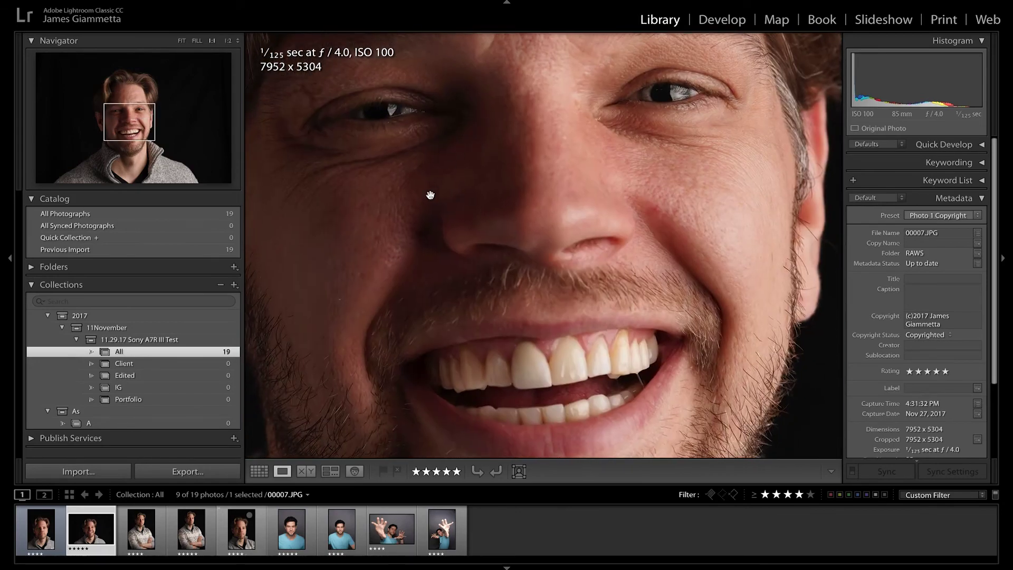
left_click_drag(414, 249, 405, 147)
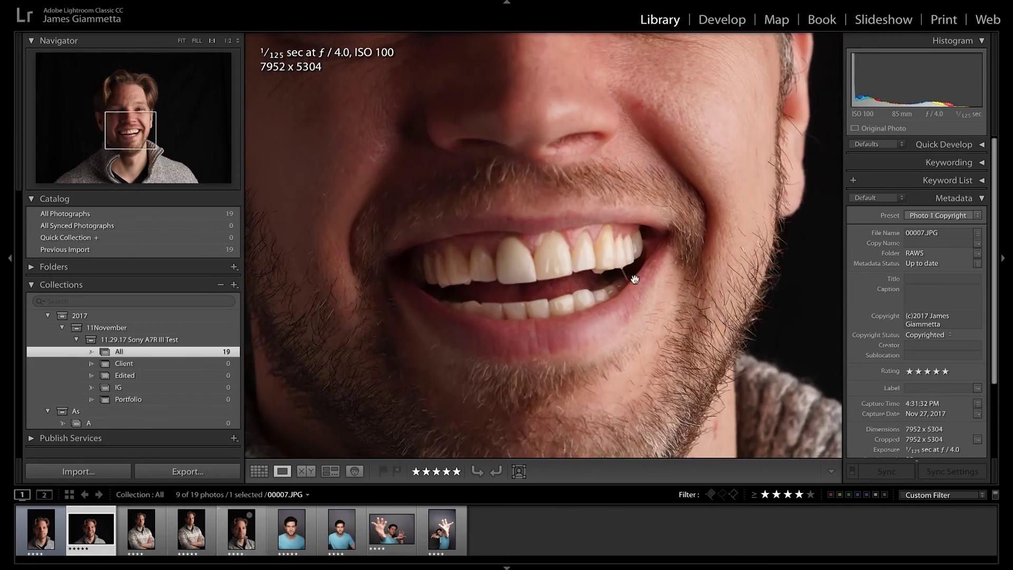
left_click_drag(635, 286, 584, 217)
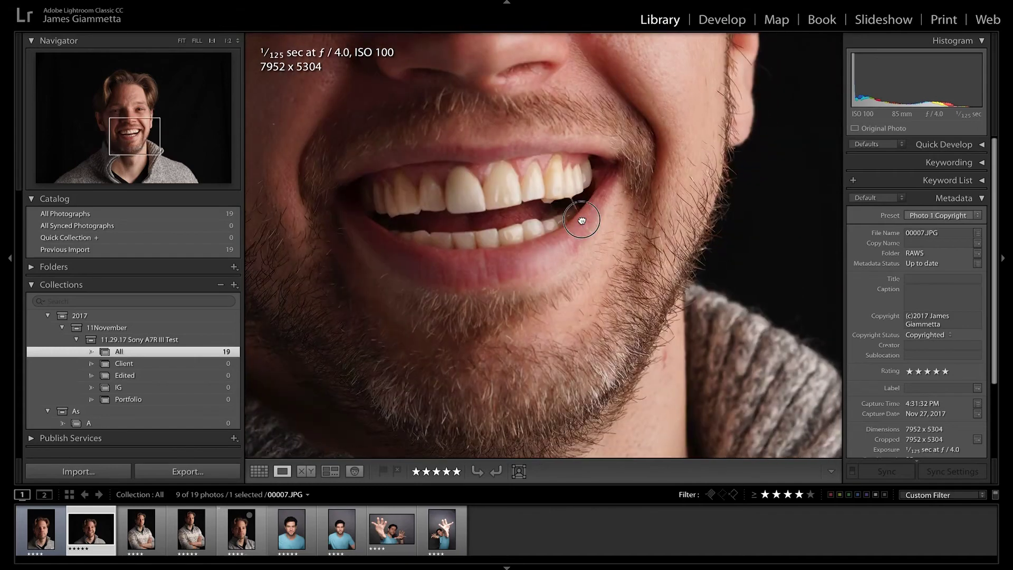
left_click(581, 220)
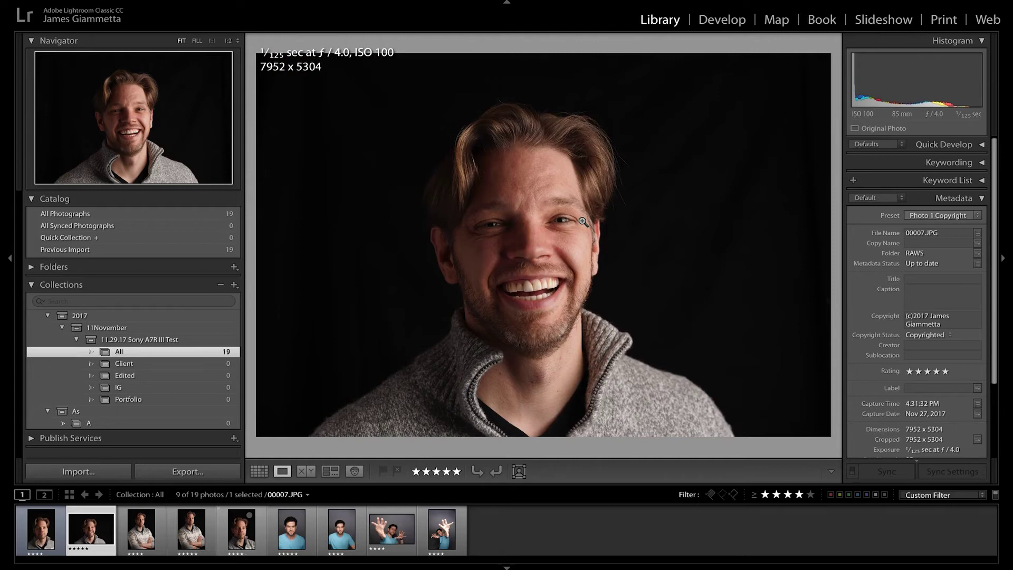
key("6")
key("Right")
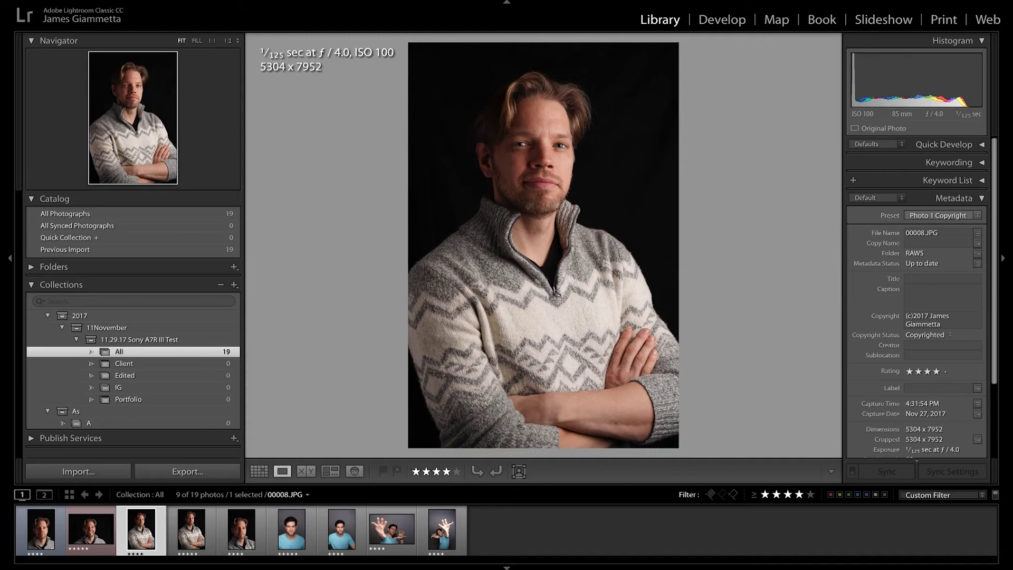
- Label 00008.JPG blue, 00009.JPG red and 00010.JPG blue
key("9")
key("Right")
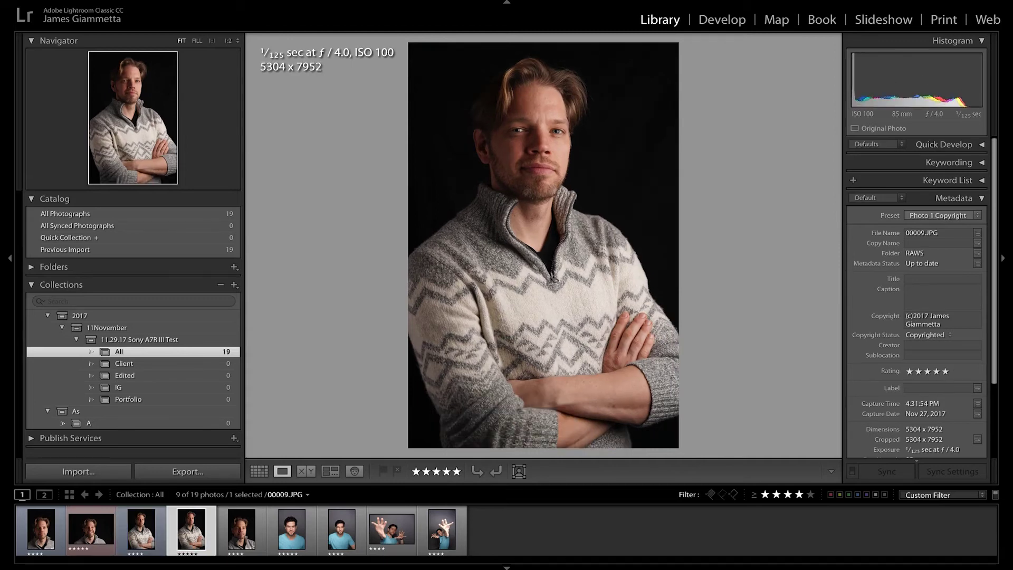
key("6")
key("Right")
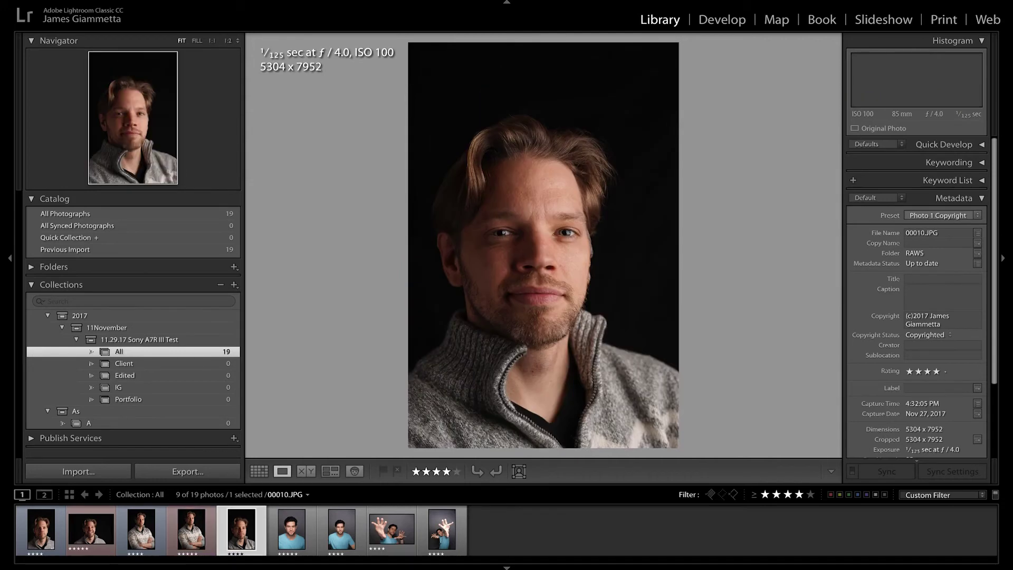
key("9")
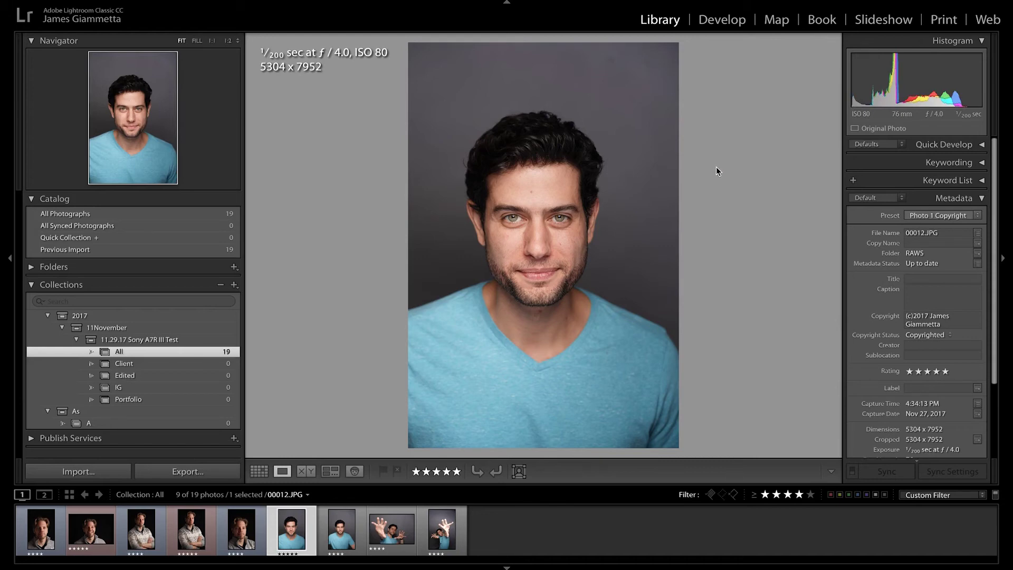
- Label 00012.JPG red, and label 00013.JPG, 00017.JPG and 00019.JPG blue
key("6")
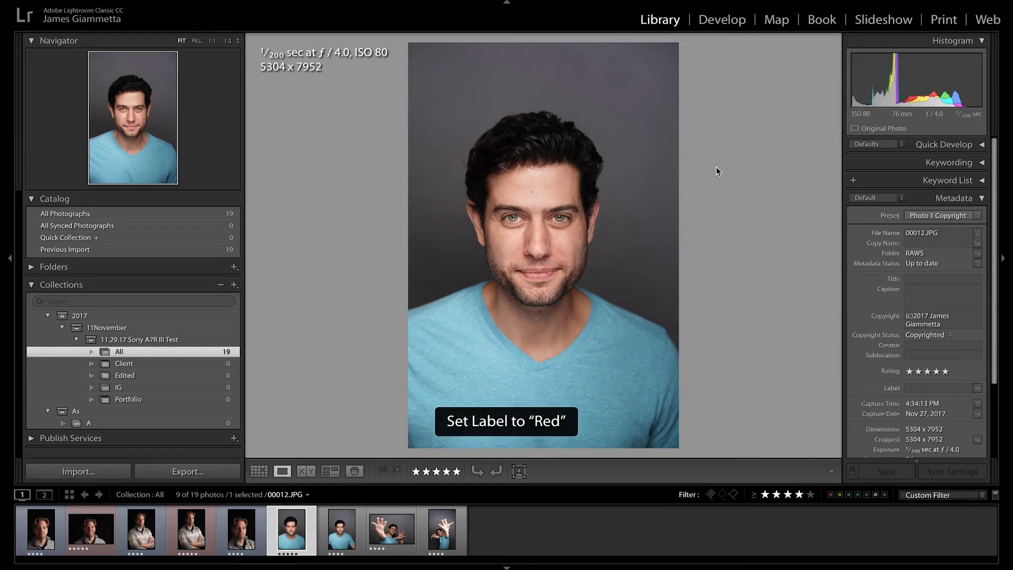
key("8")
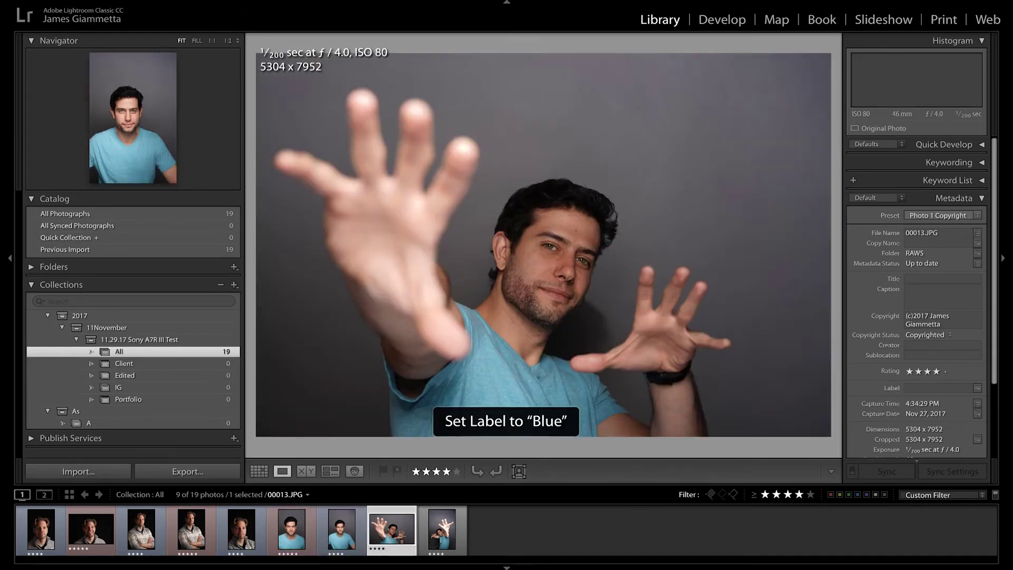
key("Right")
key("8")
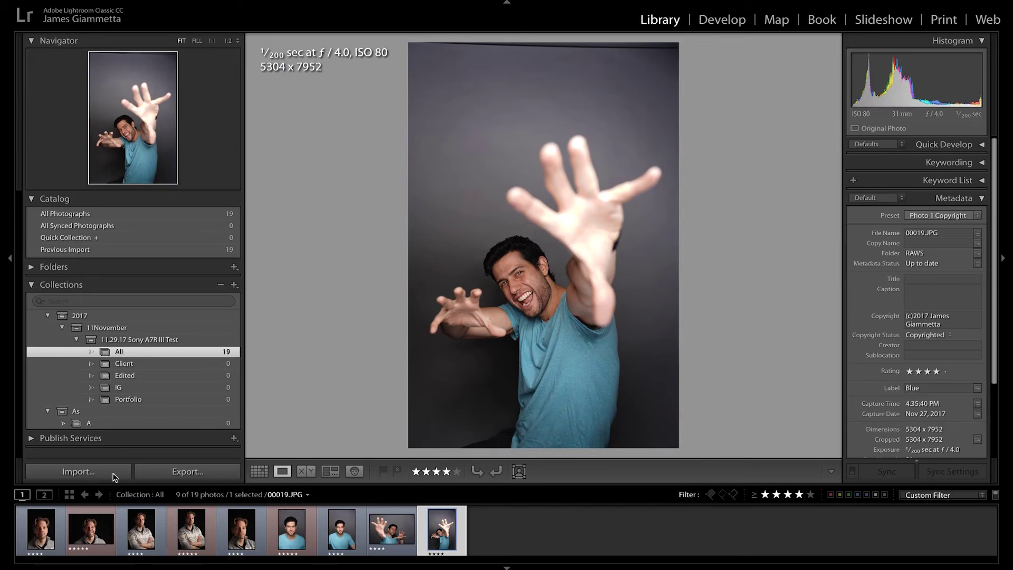
- Review the red-labeled photos, add all the filtered photos to the Edited collection, and open that collection
left_click(80, 522)
left_click(185, 531)
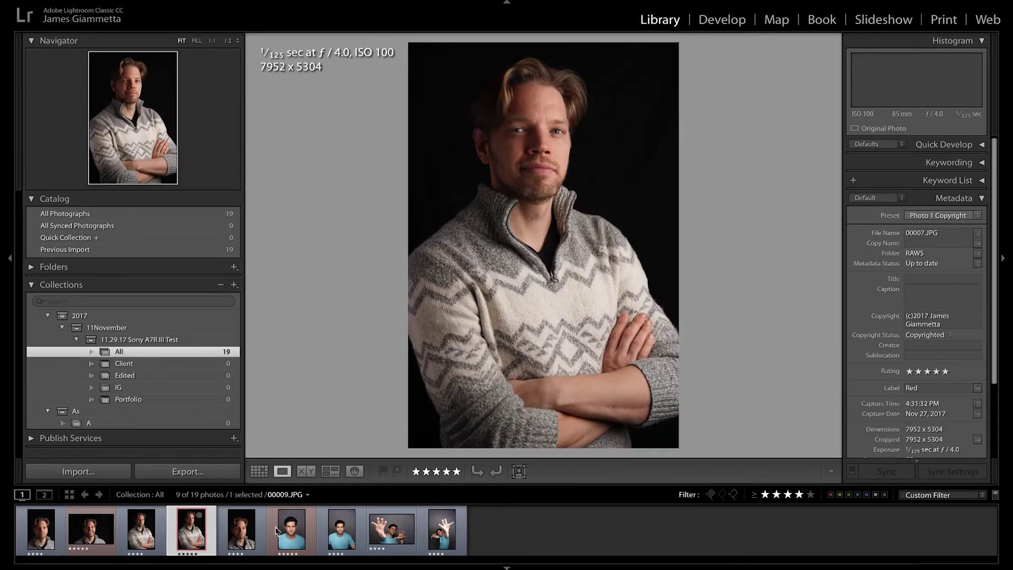
left_click(292, 532)
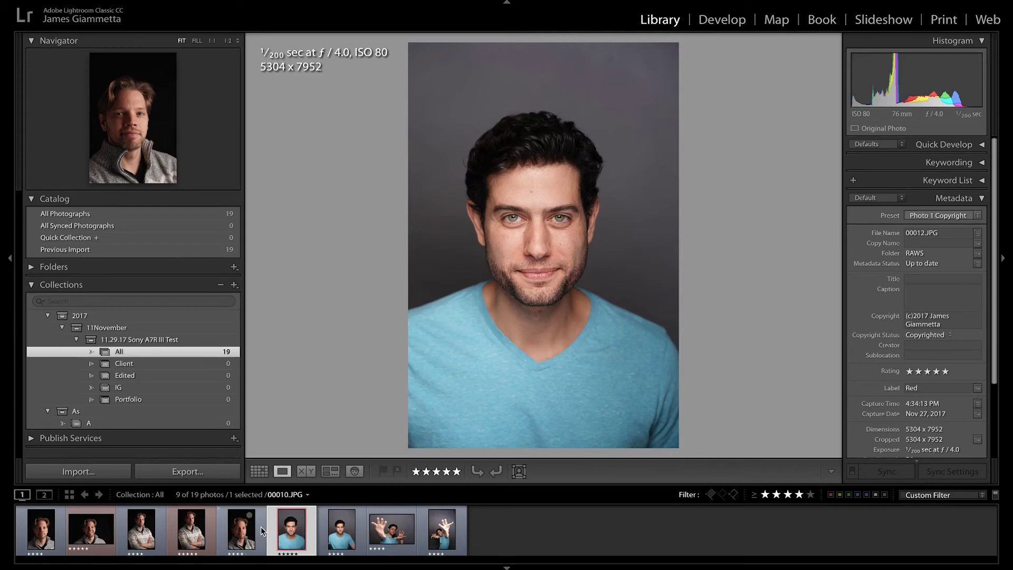
key("ctrl+a")
left_click_drag(181, 539, 188, 378)
left_click(188, 377)
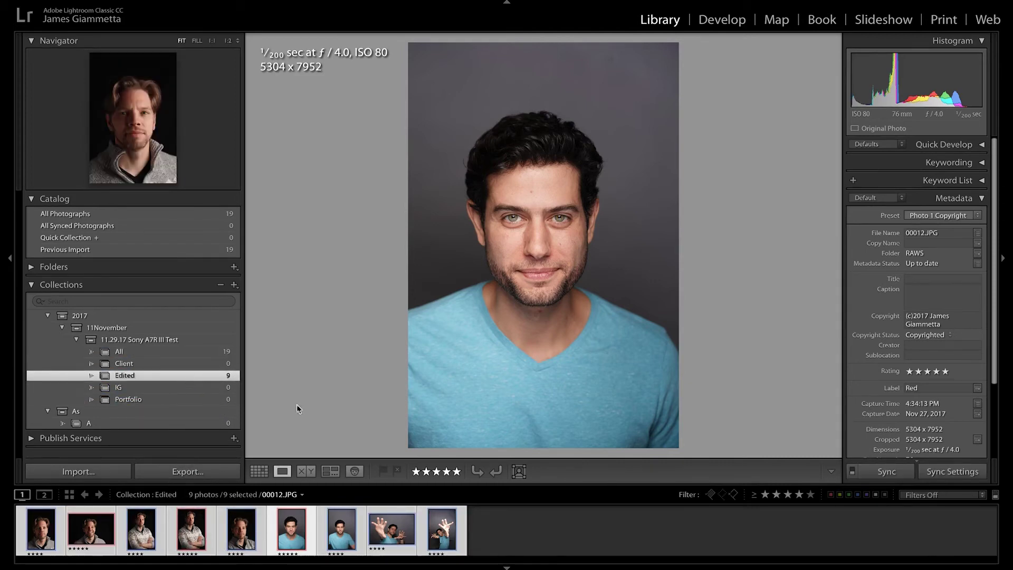
- Add the red-labeled photos 00007.JPG, 00009.JPG and 00012.JPG to the IG collection, and from there to the Portfolio collection
left_click(547, 536)
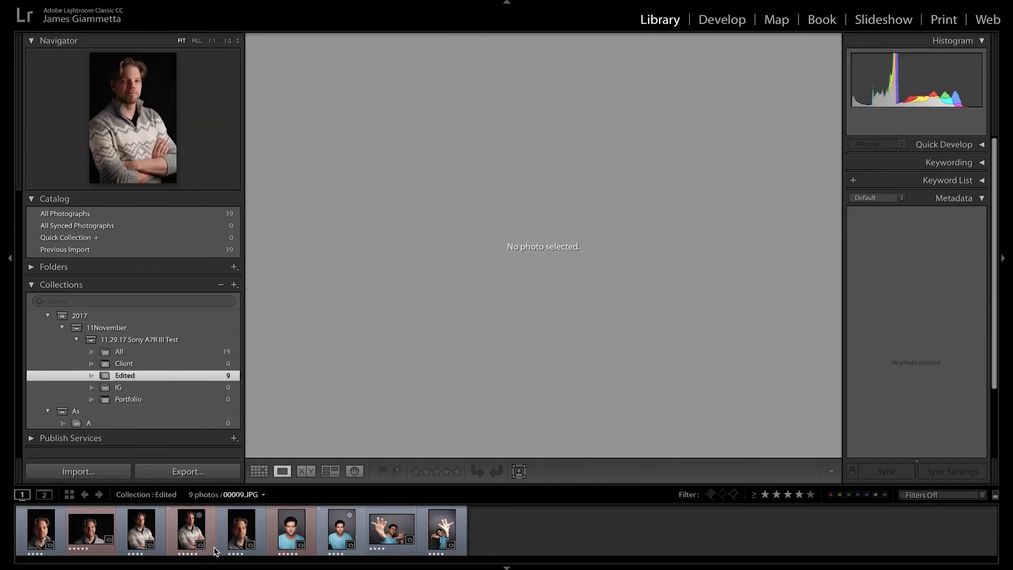
left_click(108, 525)
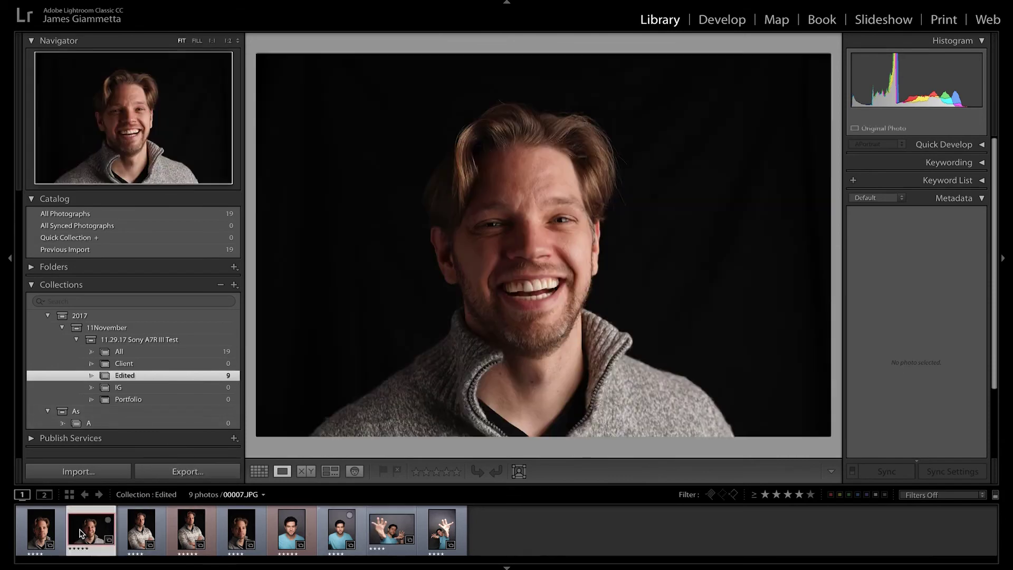
left_click(191, 530, "ctrl")
left_click(281, 537, "ctrl")
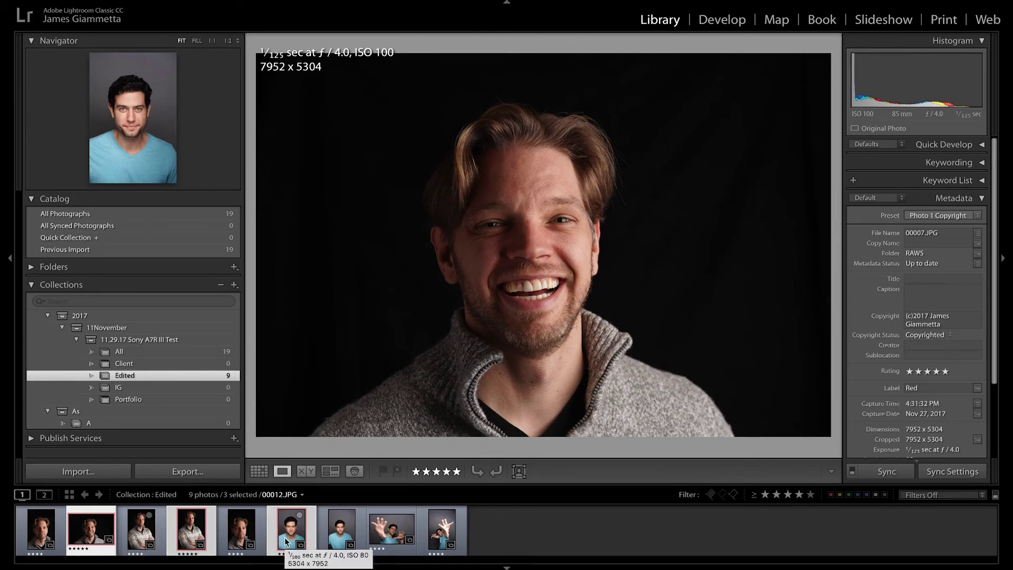
left_click(283, 537)
left_click_drag(285, 538, 205, 388)
left_click(204, 388)
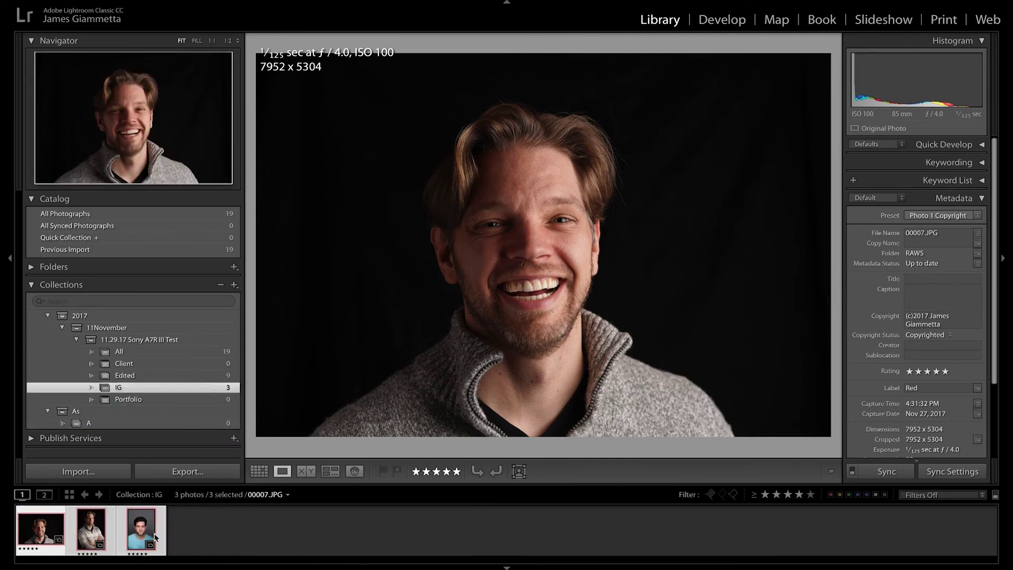
left_click_drag(132, 531, 181, 397)
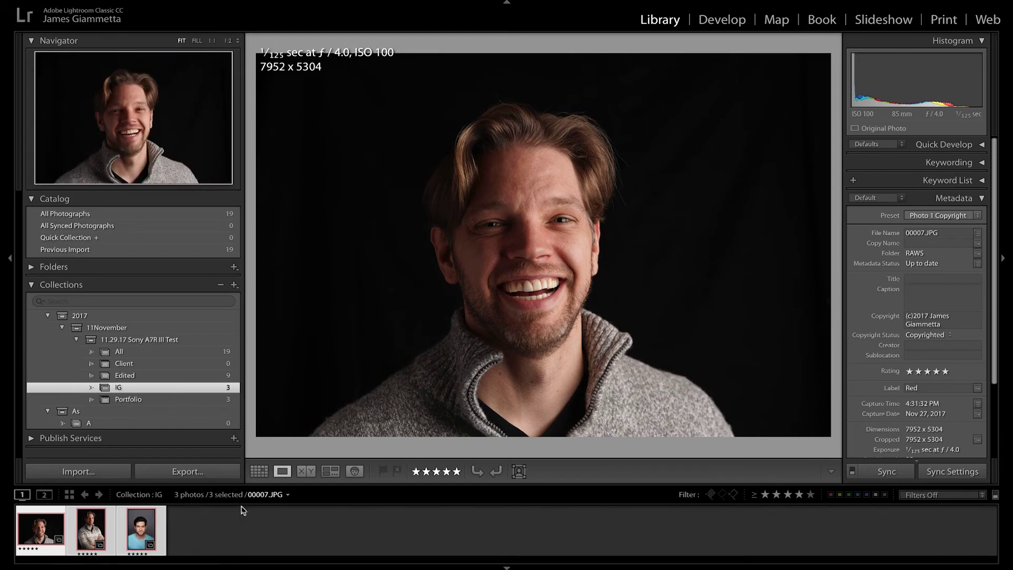
- From the Edited collection, add 00007.JPG, 00009.JPG, 00013.JPG and 00019.JPG to the Client collection, and open it
left_click(156, 375)
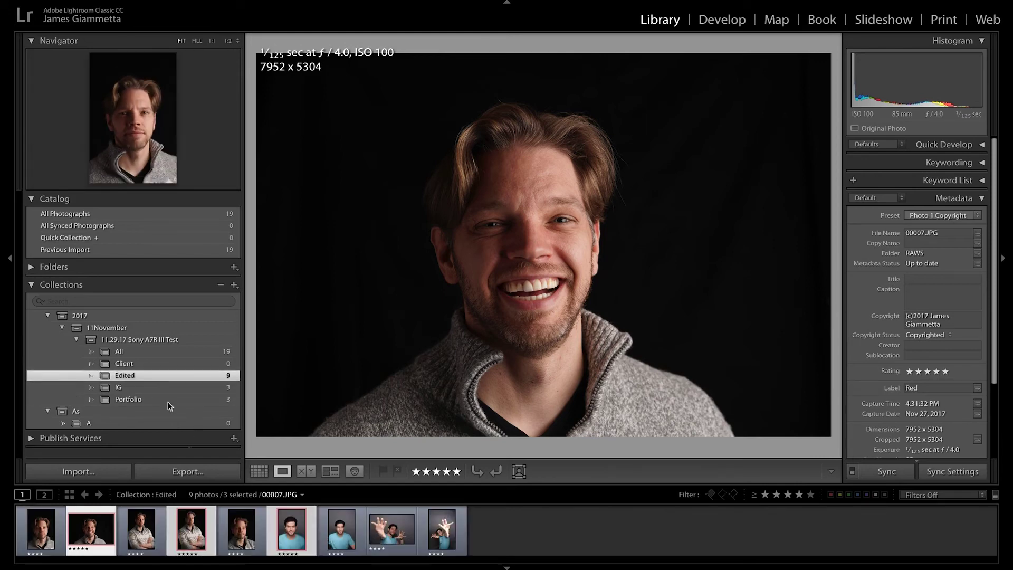
left_click(442, 530)
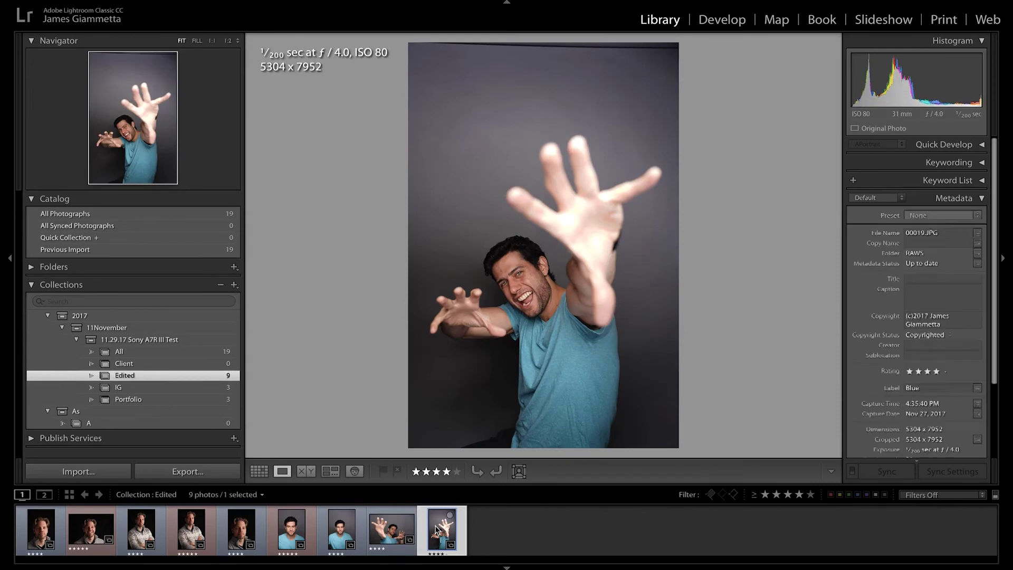
left_click(184, 533, "ctrl")
left_click(89, 532, "ctrl")
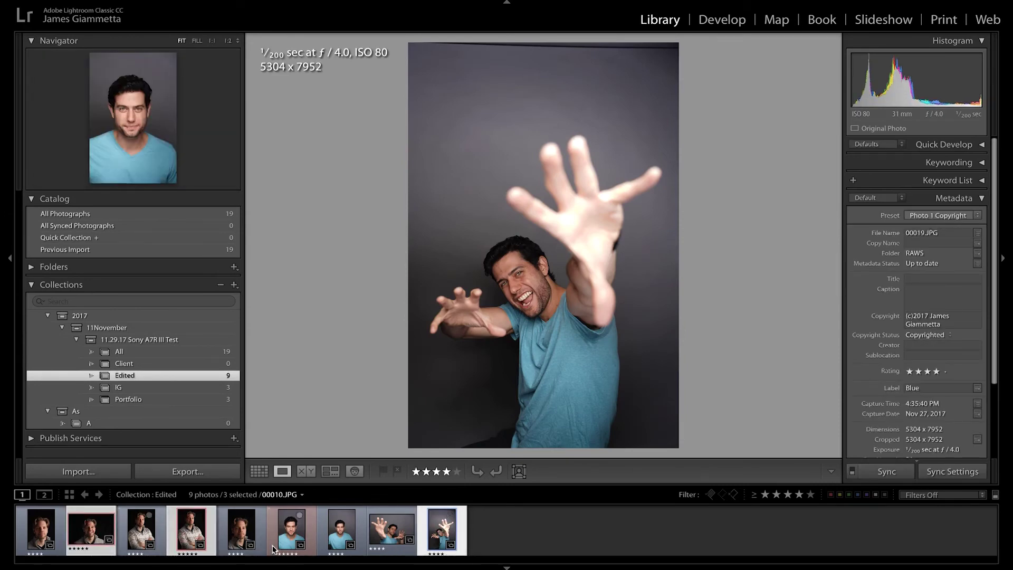
left_click(338, 534, "ctrl")
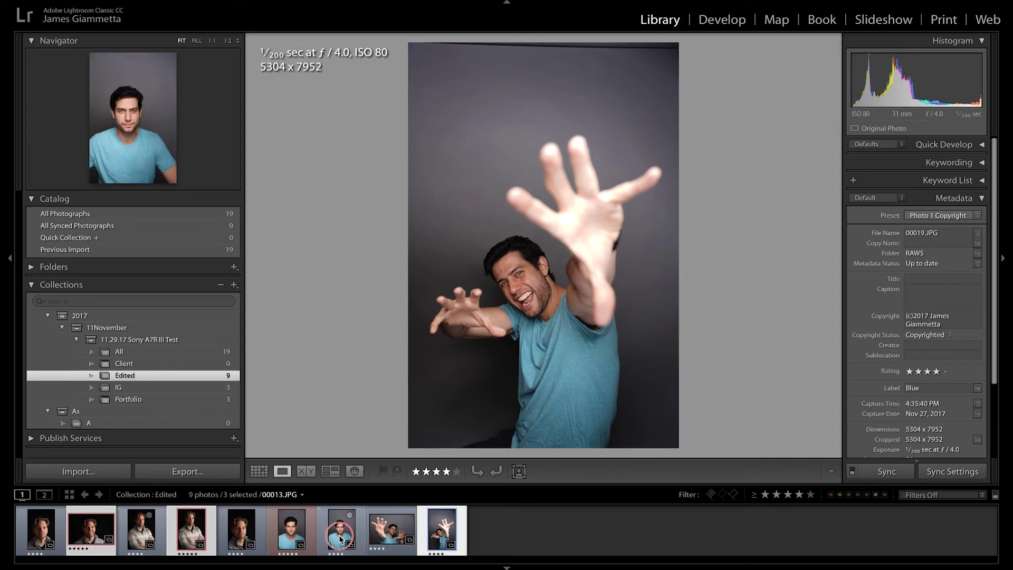
left_click_drag(339, 534, 232, 362)
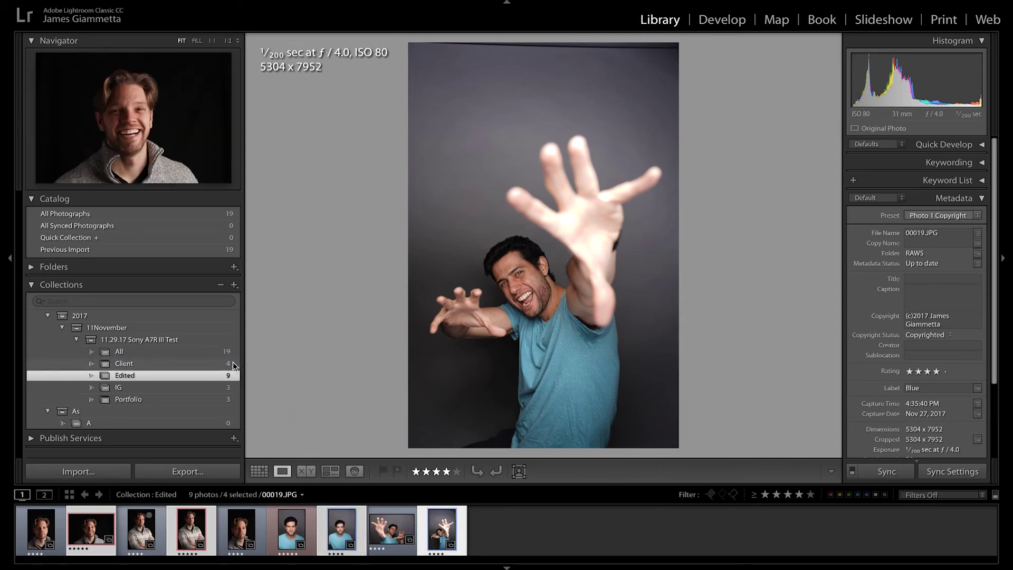
left_click(547, 522)
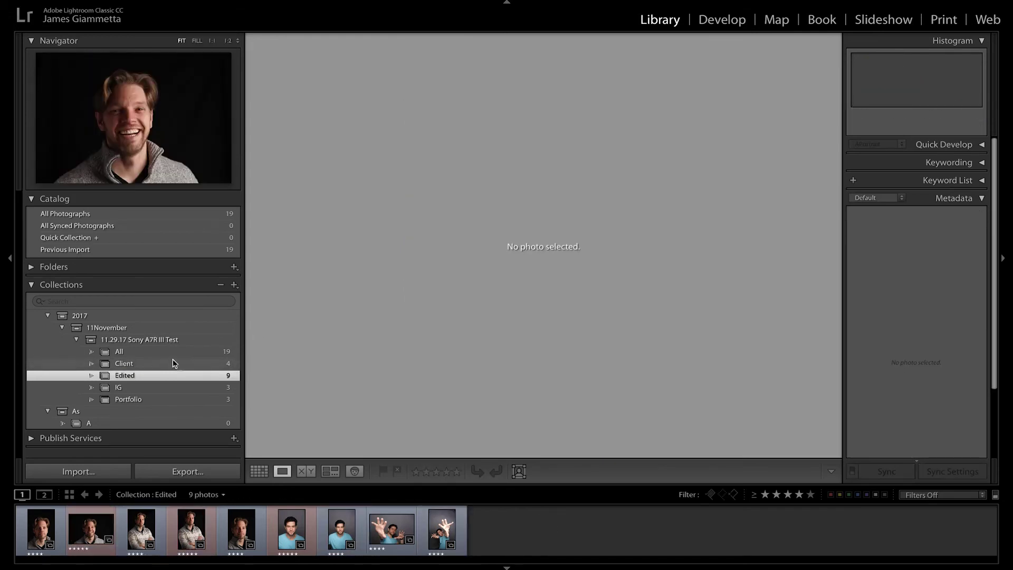
left_click(193, 364)
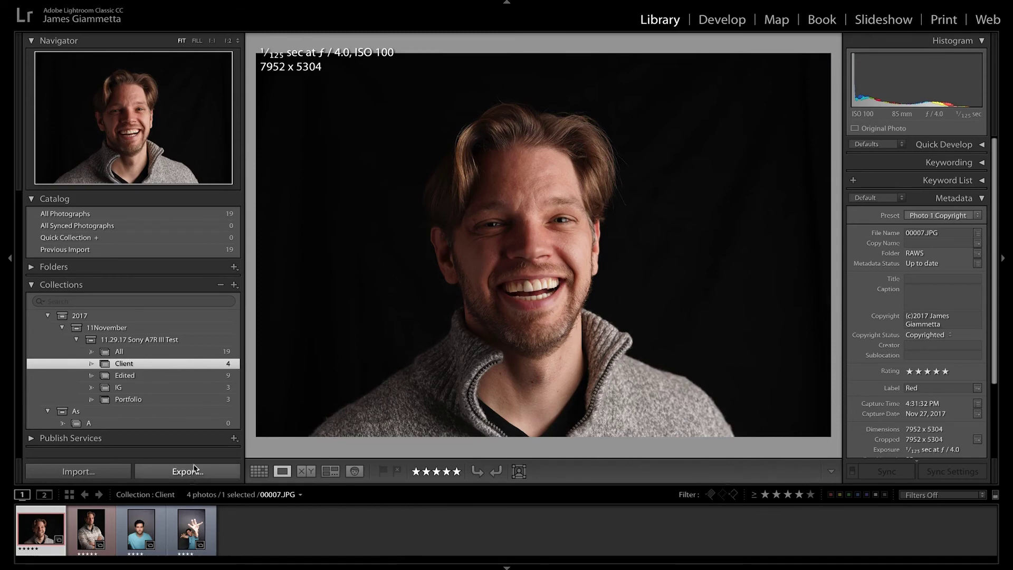
- In the All collection, view the photos of four stars and higher by blue, red or blue, and red labels, and clear the label filter
left_click(169, 351)
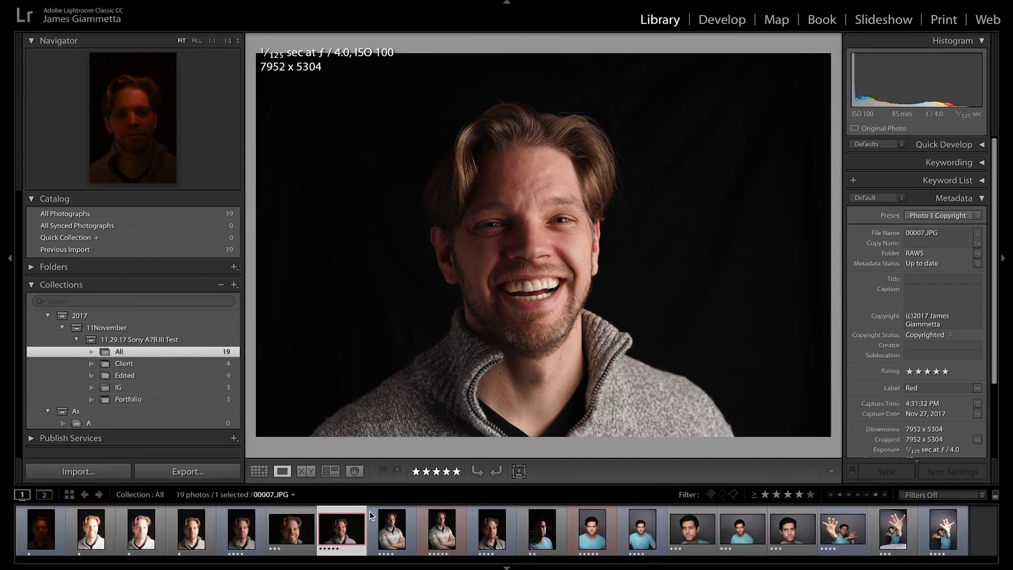
key("ctrl+l")
left_click(858, 494)
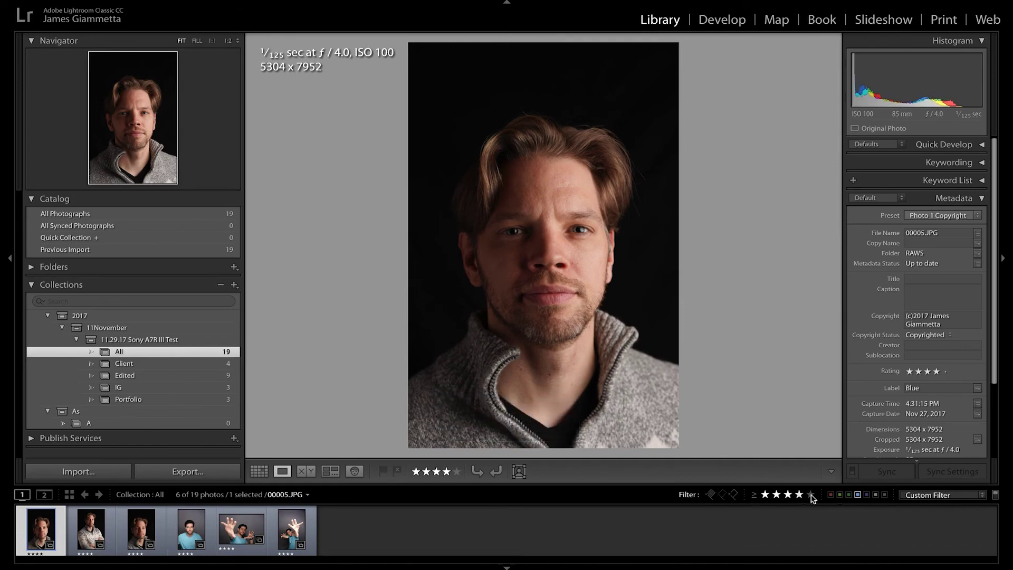
left_click(831, 495)
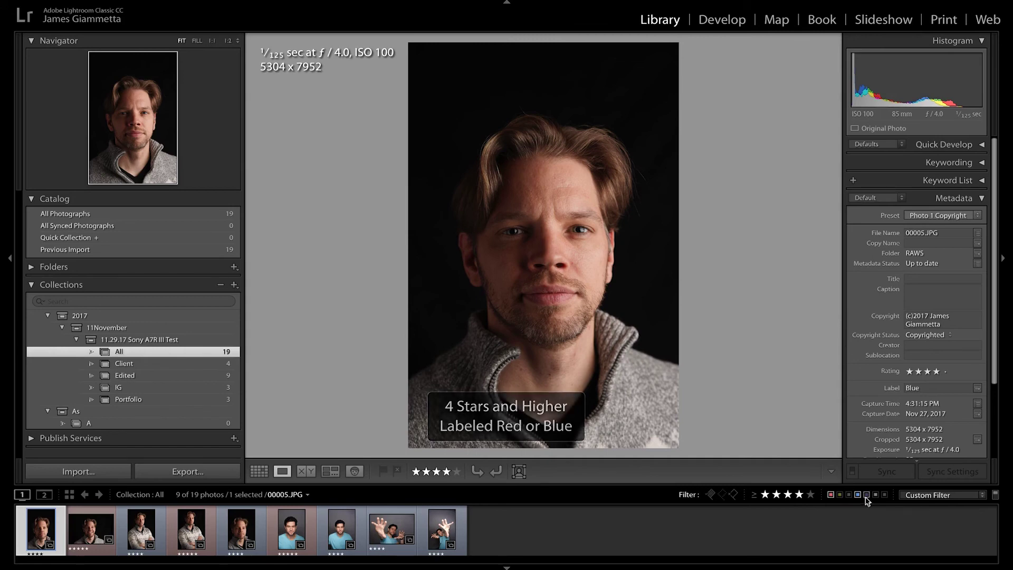
left_click(858, 496)
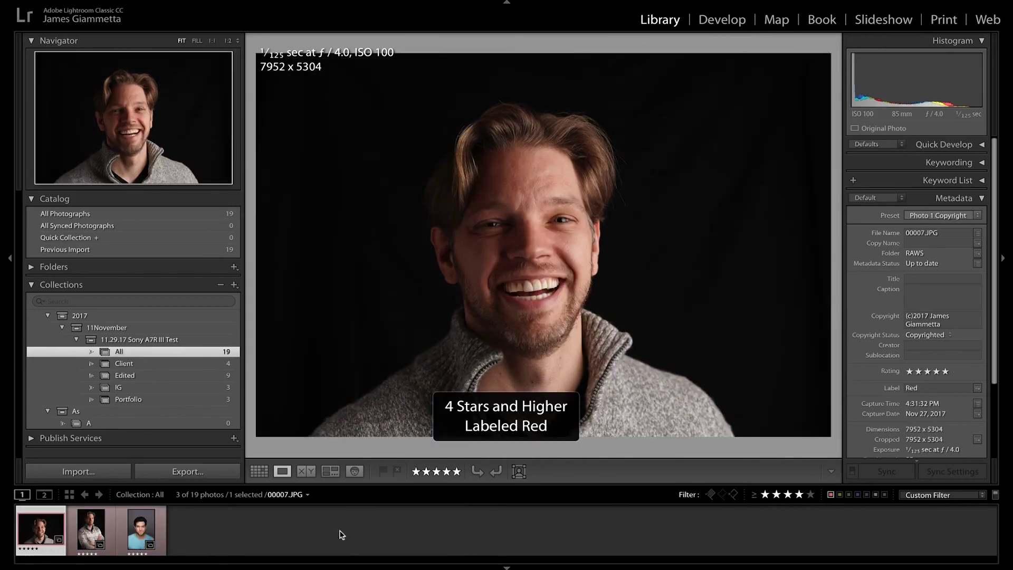
left_click(830, 496)
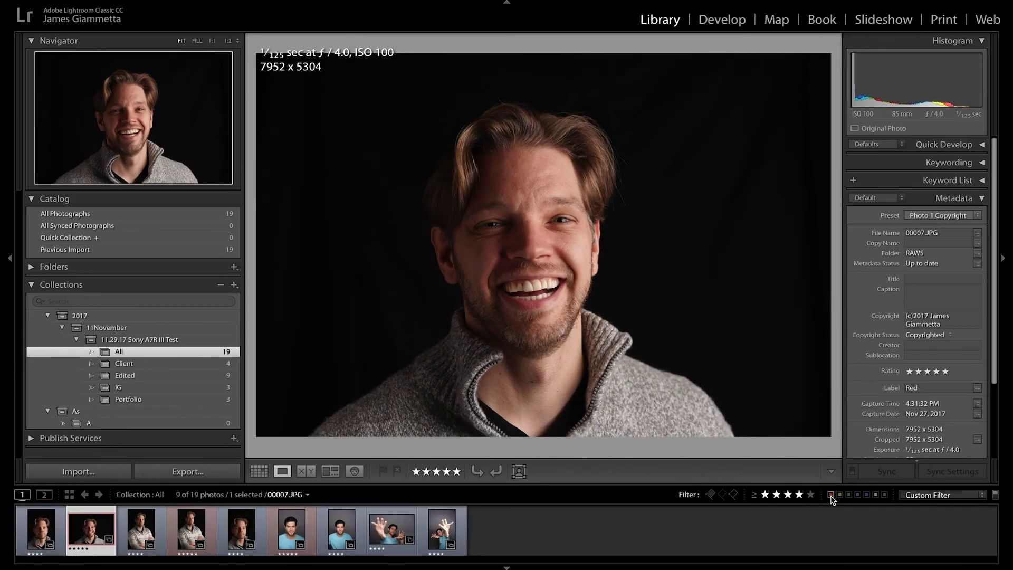
left_click(731, 523)
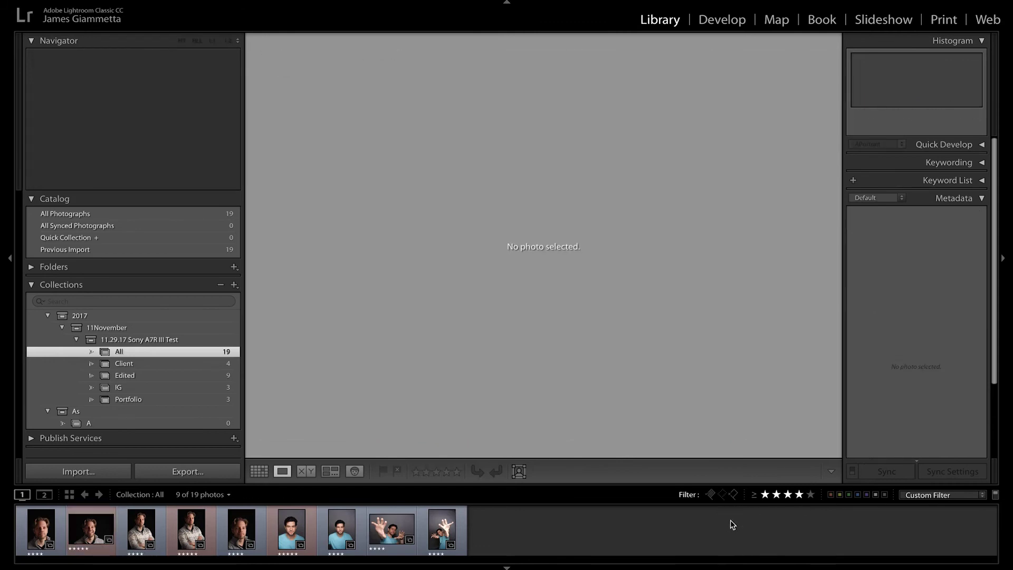
- Tag 00009.JPG with the keywords portrait, male, black backdrop, profoto, strobe, sony and a7riii
left_click(933, 163)
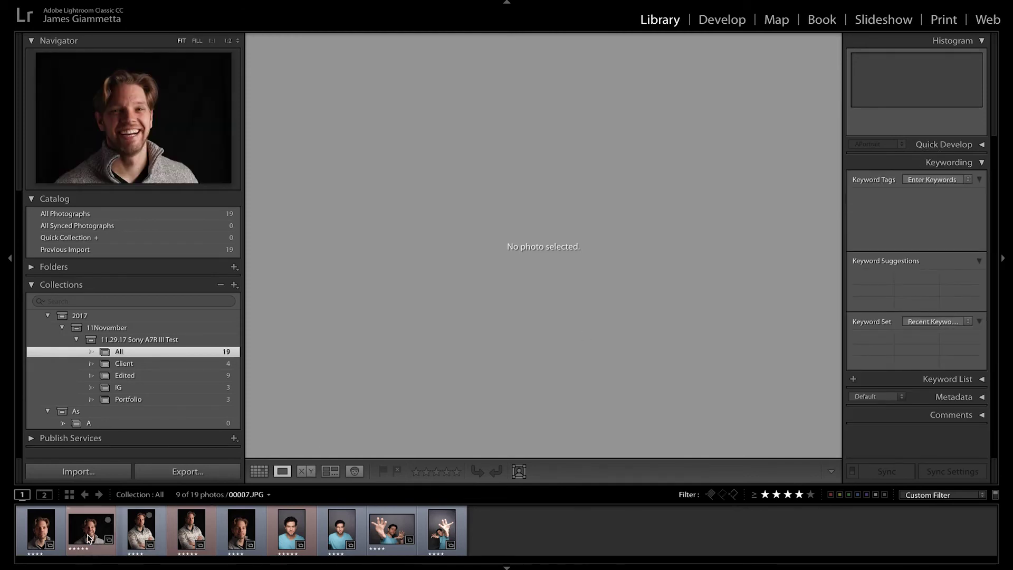
left_click(191, 529)
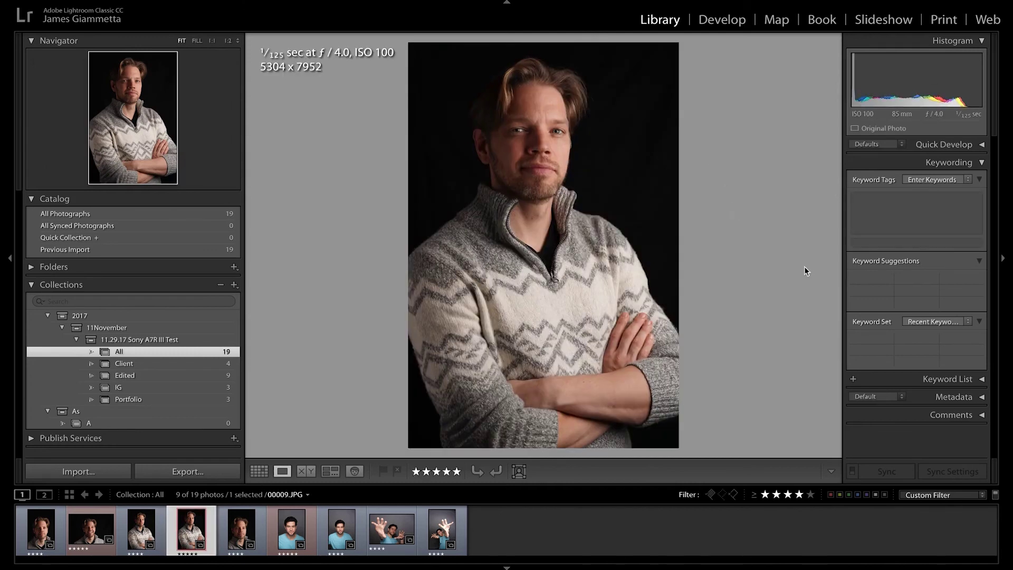
left_click(925, 204)
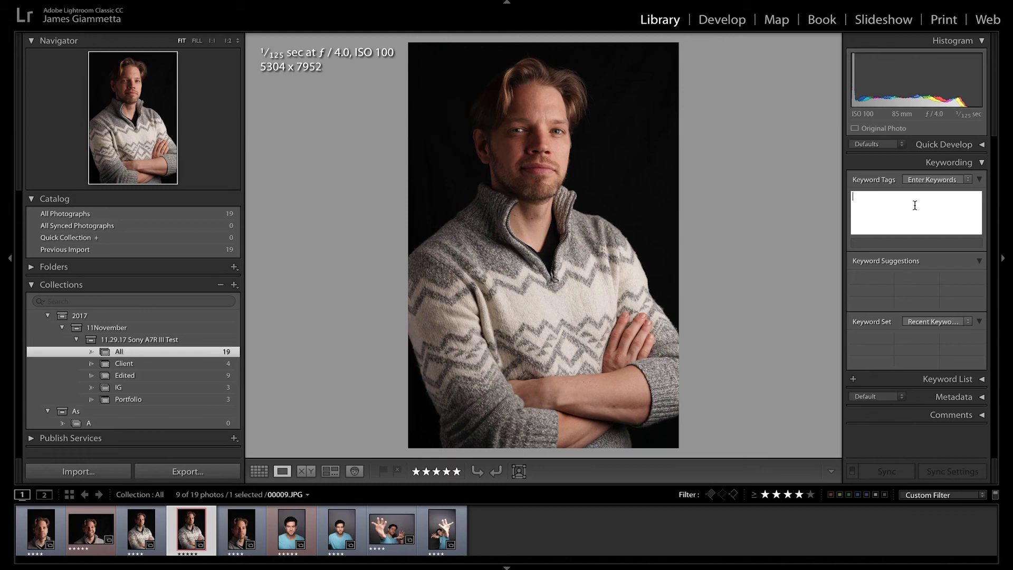
type("portrait, male, black backdrop, profoto")
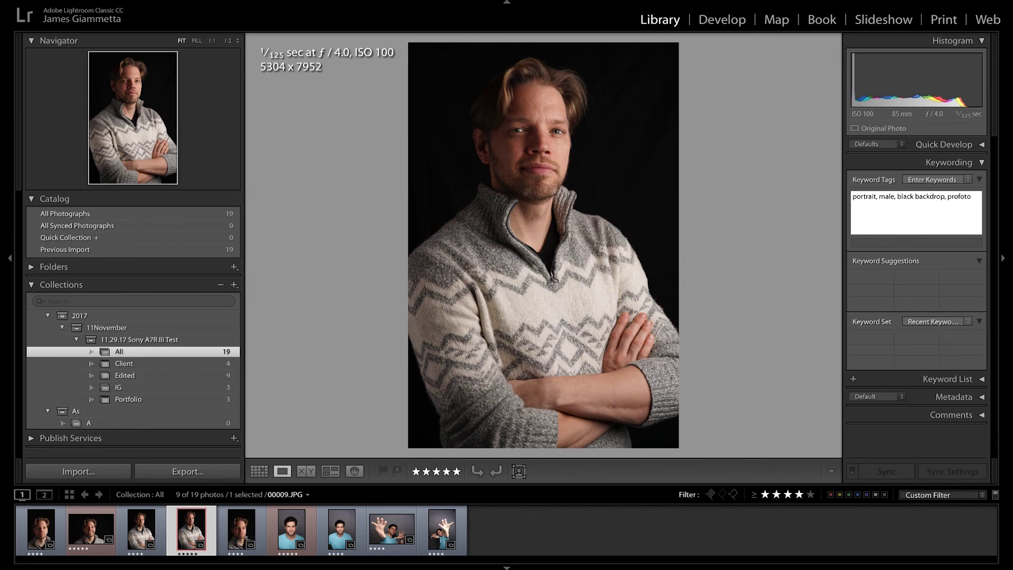
type(", strobe, a")
key("BackSpace")
type("sony, a7riii,")
- Search the keyword list for "Male", select the matching keyword, and clear the search
left_click(927, 379)
scroll(928, 393, "down", 3)
scroll(924, 400, "down", 1)
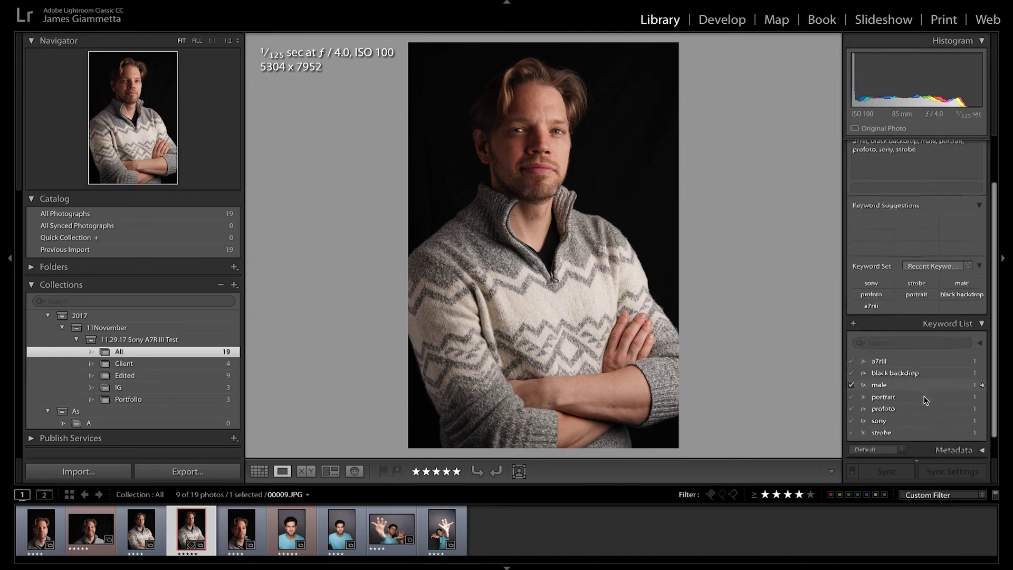
left_click(900, 341)
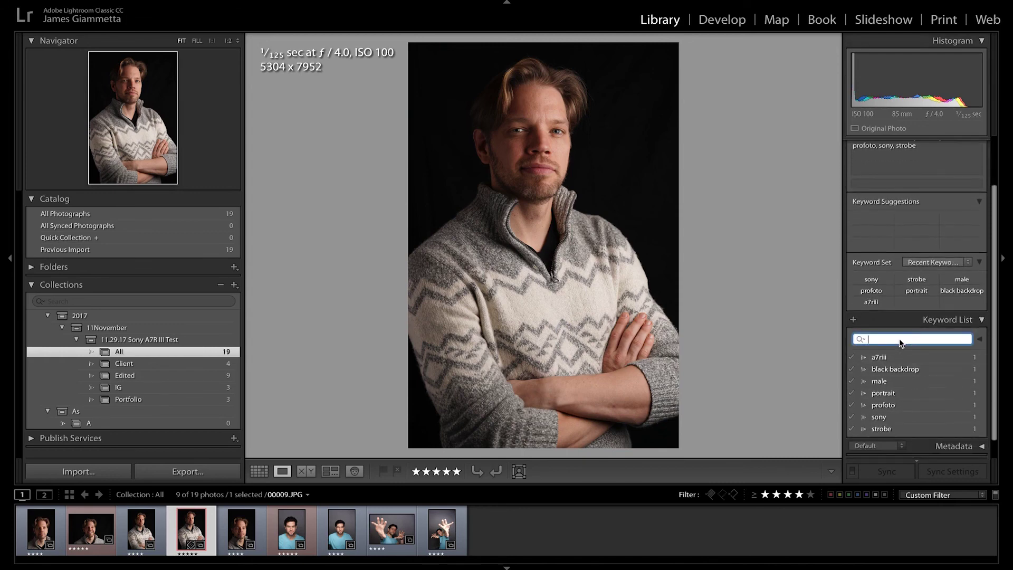
type("Male")
left_click(884, 413)
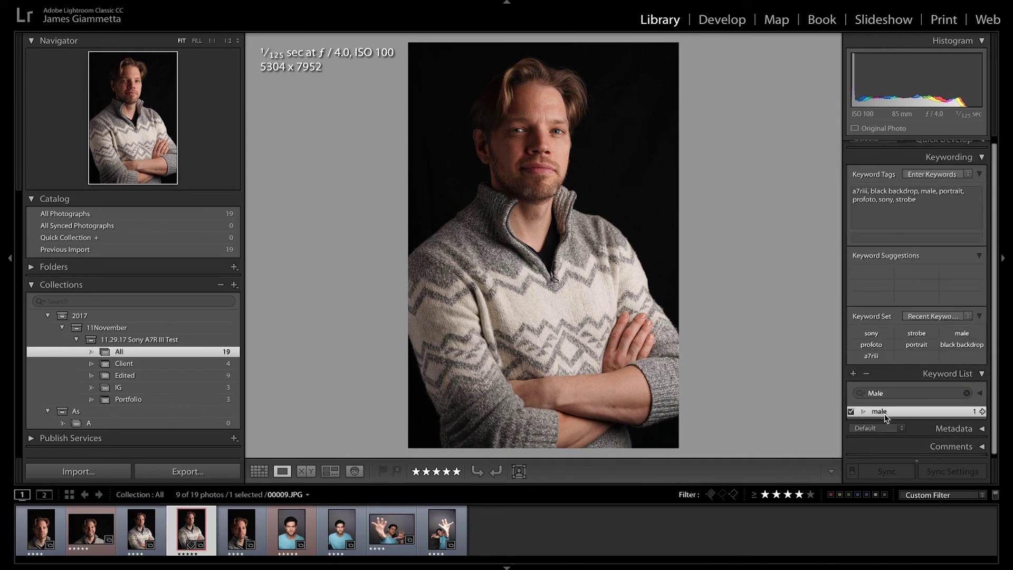
left_click(966, 393)
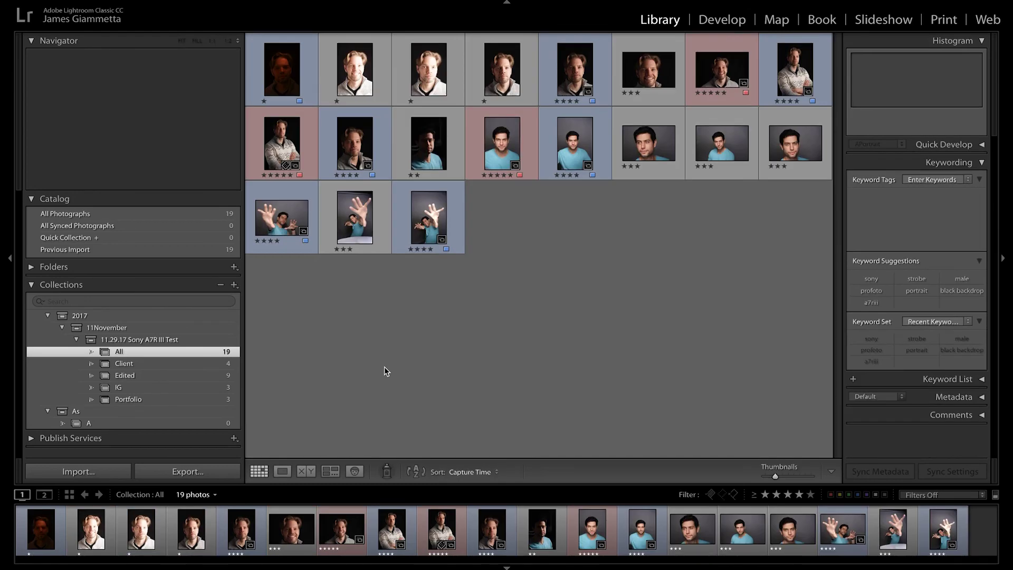